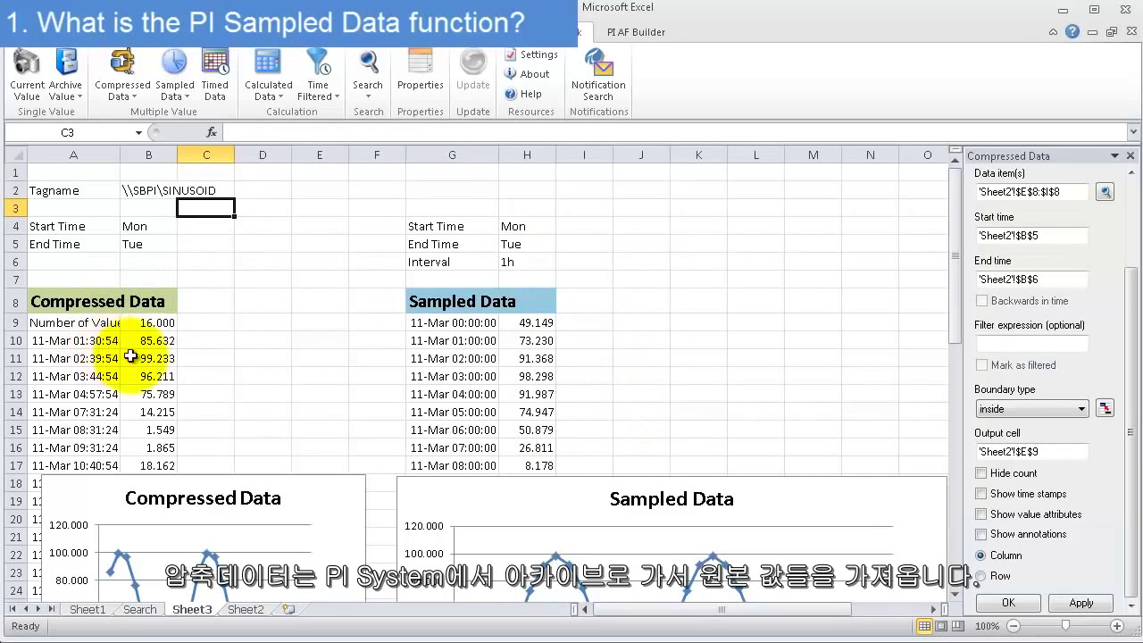
# Compare the timestamps and values of the Compressed Data and Sampled Data tables and the shape of their two charts
pyautogui.moveTo(96, 341); pyautogui.dragTo(161, 459)
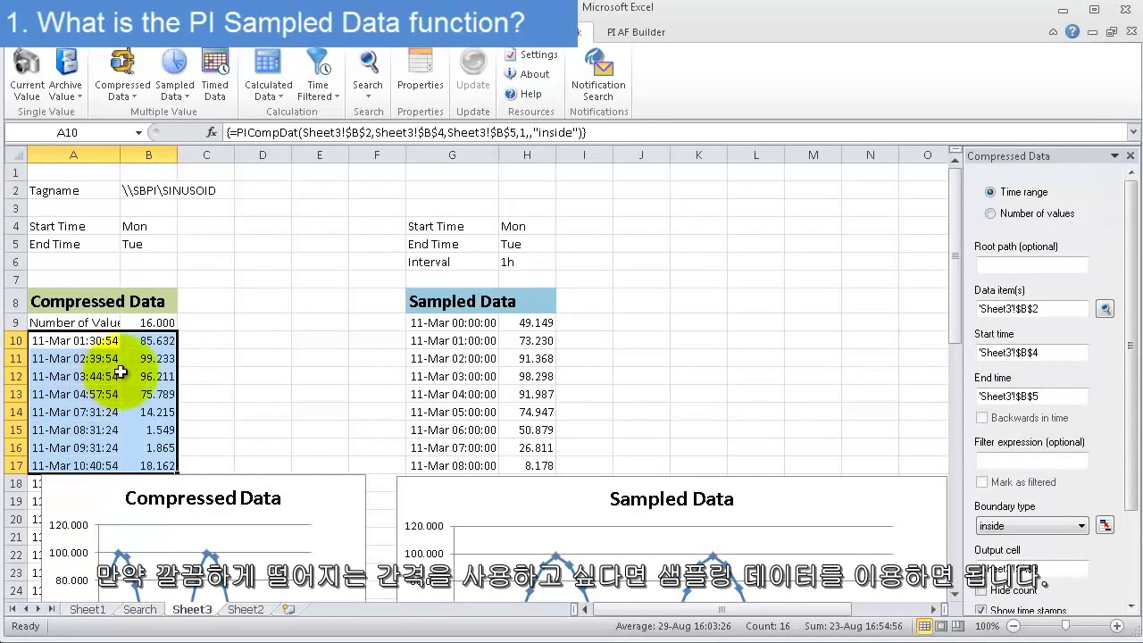
pyautogui.click(326, 357)
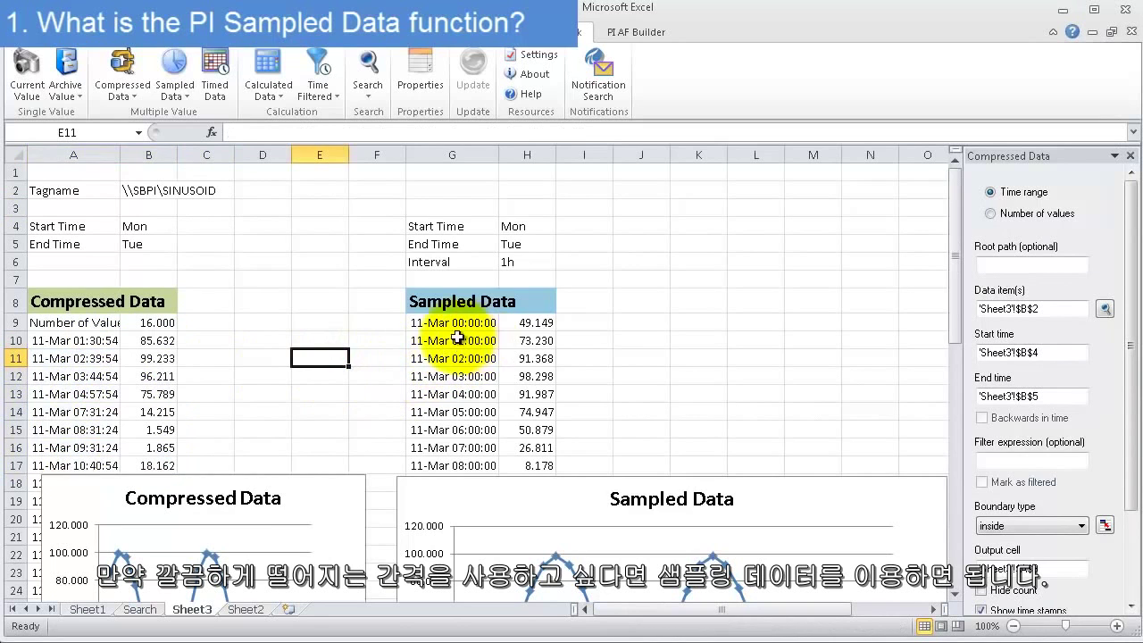
pyautogui.moveTo(452, 322)
pyautogui.mouseDown()
pyautogui.moveTo(473, 438)
pyautogui.moveTo(512, 468)
pyautogui.mouseUp()
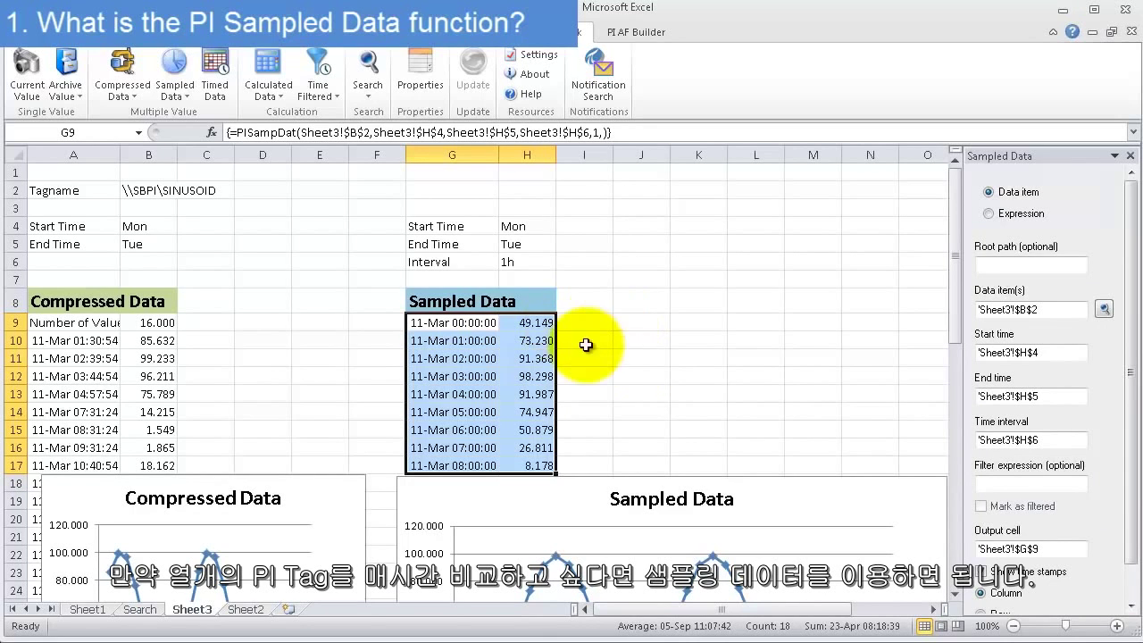
pyautogui.click(616, 374)
pyautogui.scroll(-2, 612, 366)
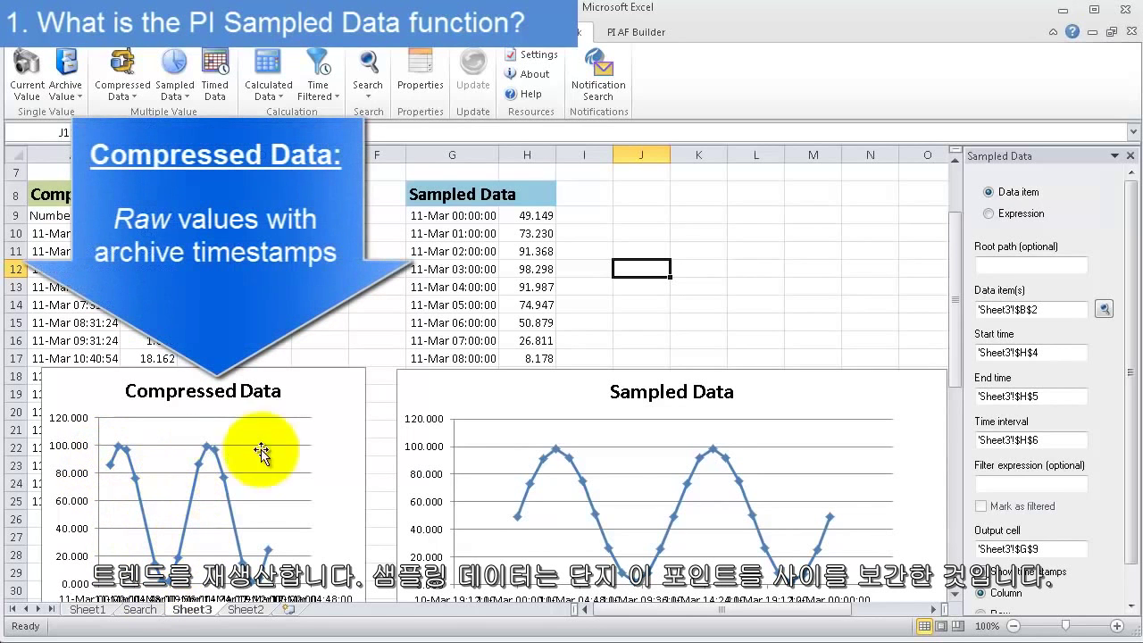
pyautogui.click(564, 397)
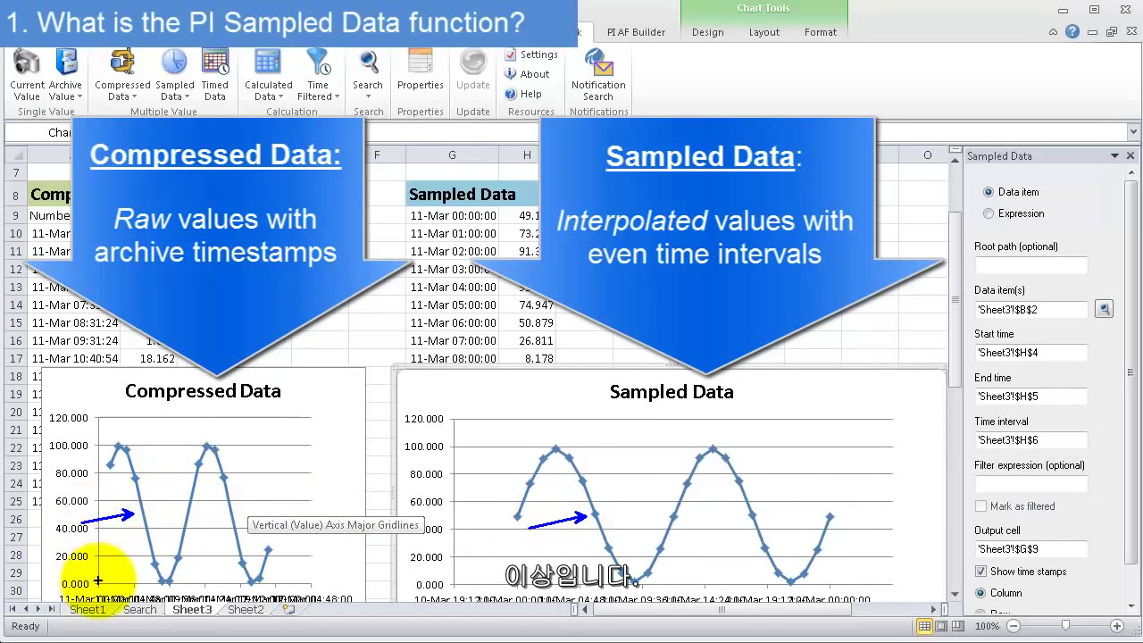
pyautogui.press('Escape')
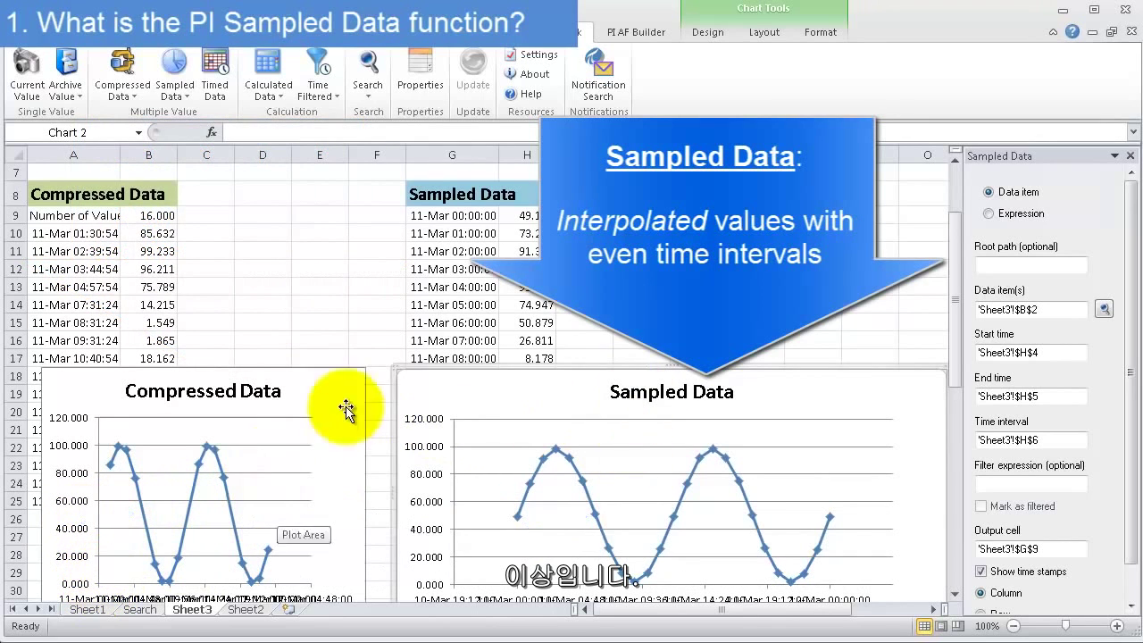
pyautogui.click(635, 265)
pyautogui.scroll(2, 747, 301)
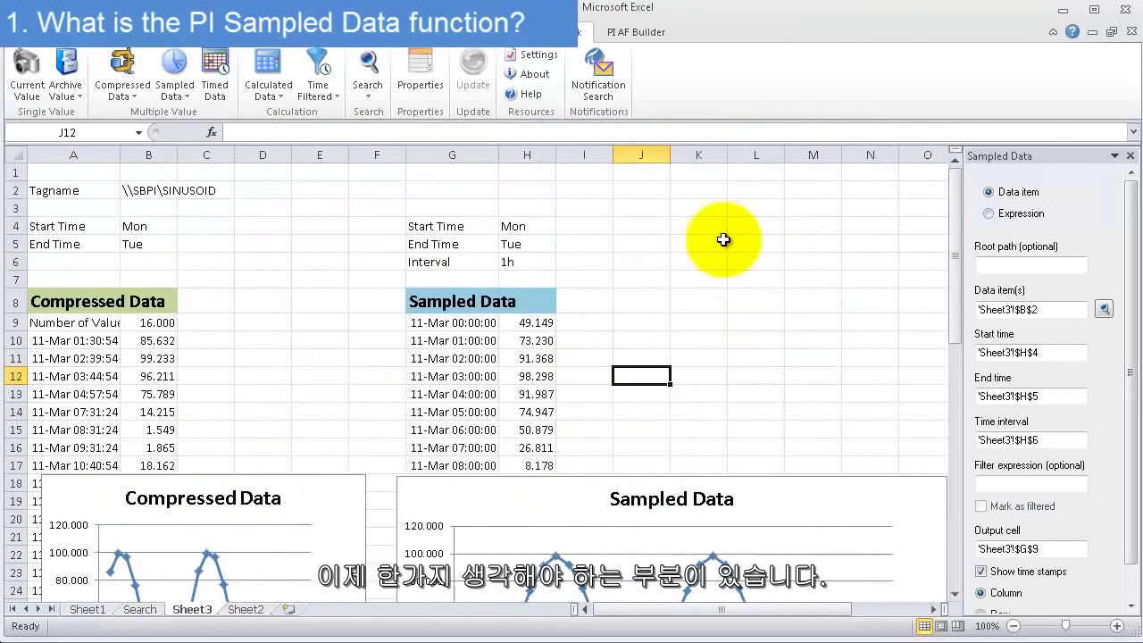
# Delete the empty columns J to O beside the hourly Sampled Data table
pyautogui.moveTo(640, 154); pyautogui.dragTo(909, 153)
pyautogui.rightClick(909, 153)
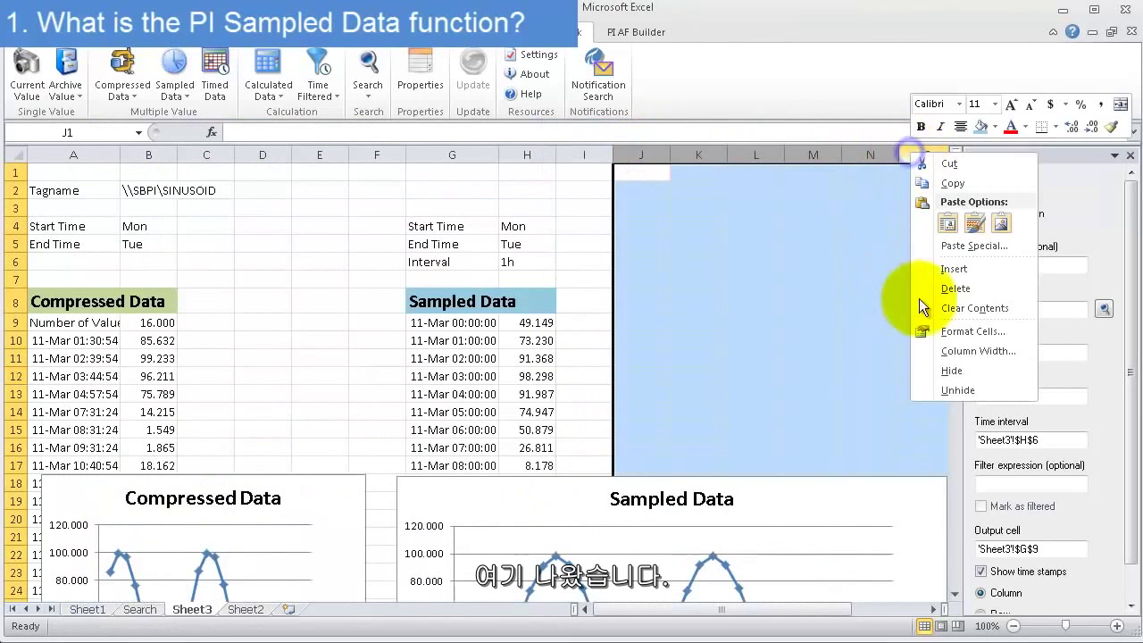
pyautogui.click(953, 289)
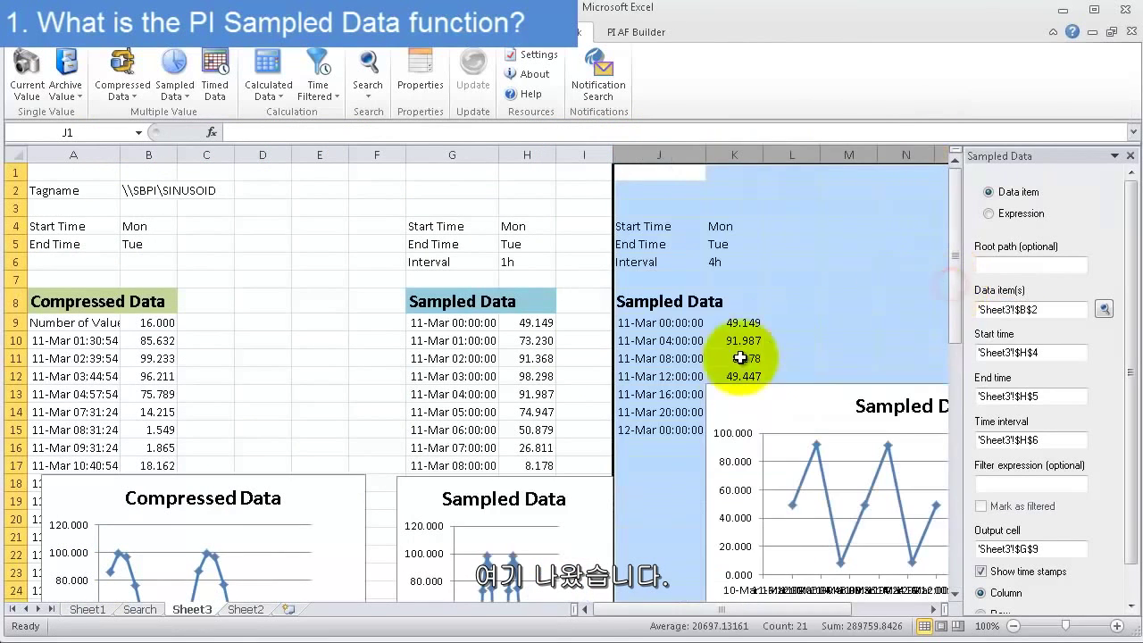
# Examine the Sampled Data table with the 4h interval, checking its interval cell, timestamps, values and chart
pyautogui.click(697, 301)
pyautogui.moveTo(667, 608); pyautogui.dragTo(780, 607)
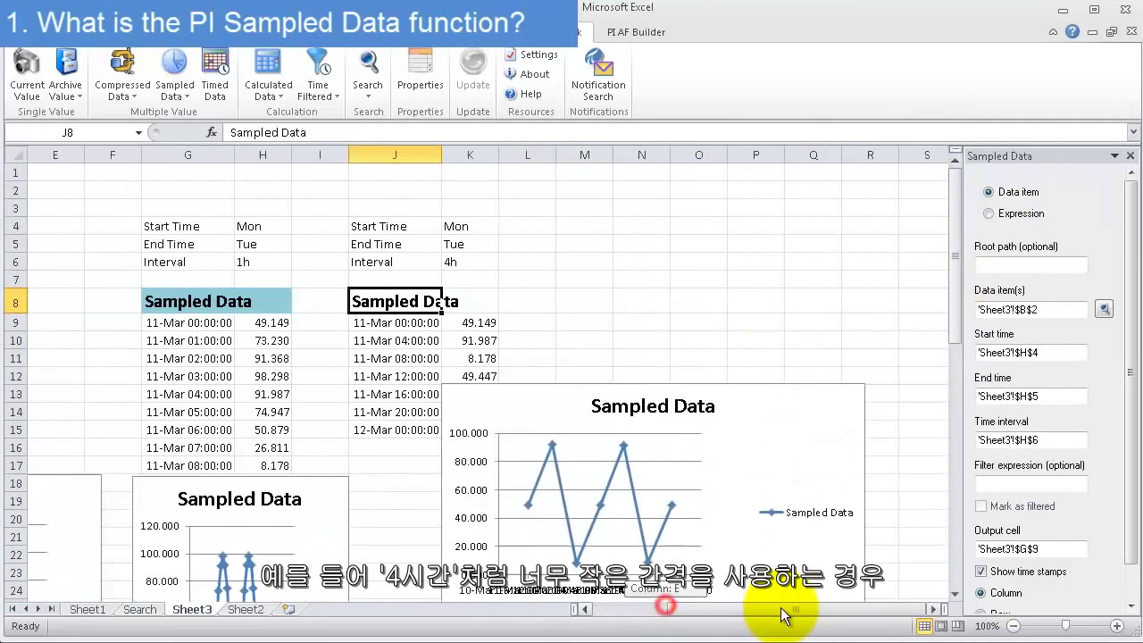
pyautogui.click(464, 261)
pyautogui.scroll(-1, 492, 324)
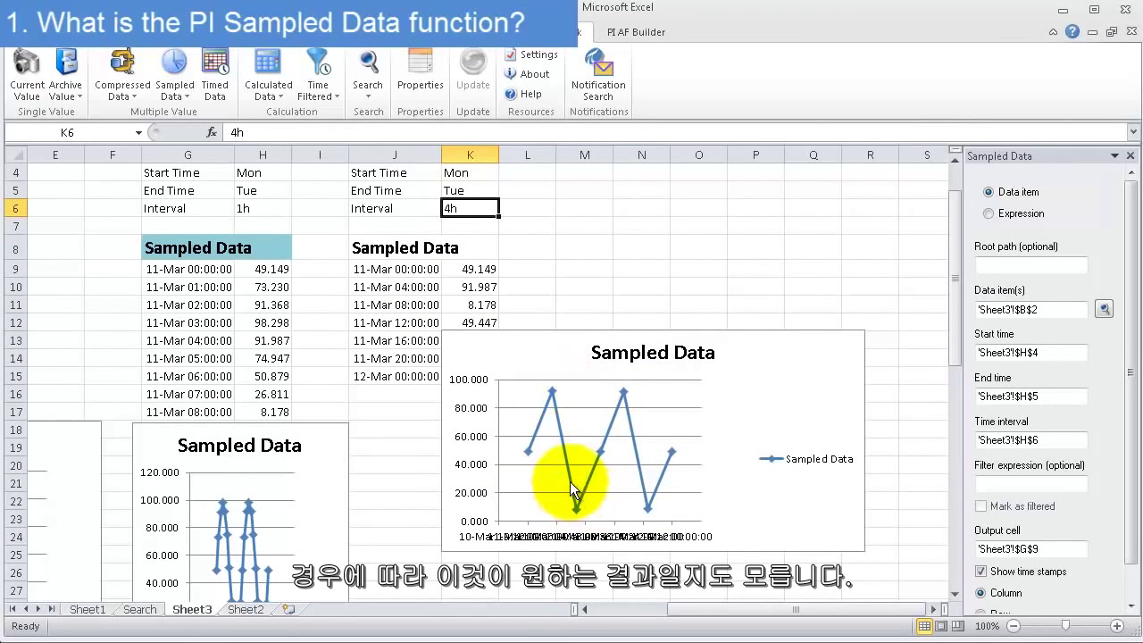
pyautogui.click(407, 268)
pyautogui.moveTo(408, 332); pyautogui.dragTo(415, 380)
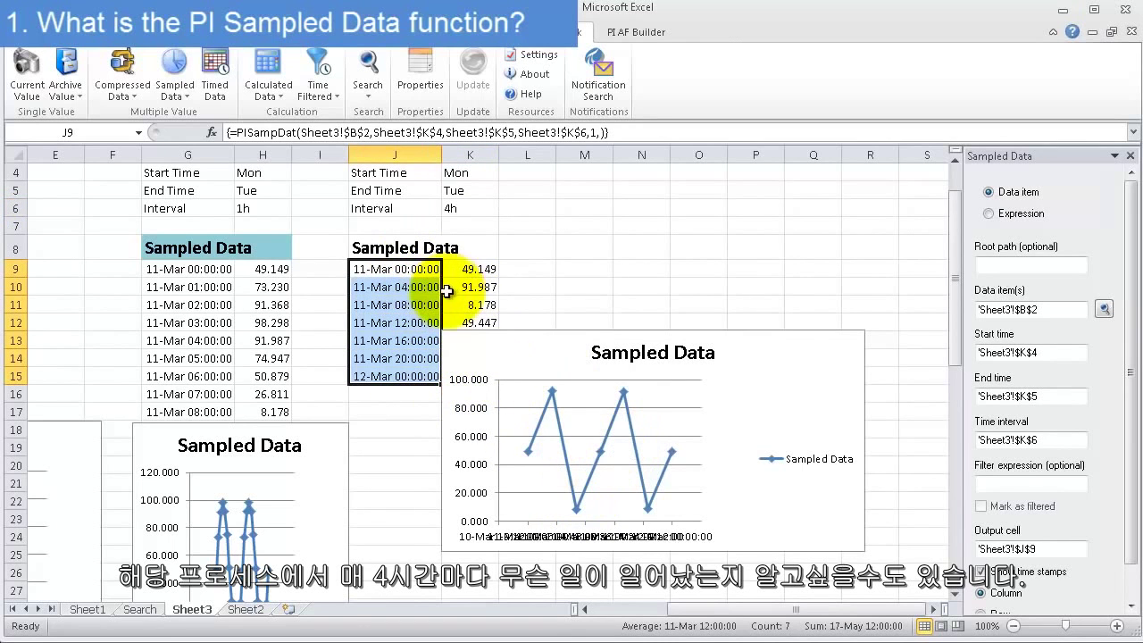
pyautogui.click(523, 310)
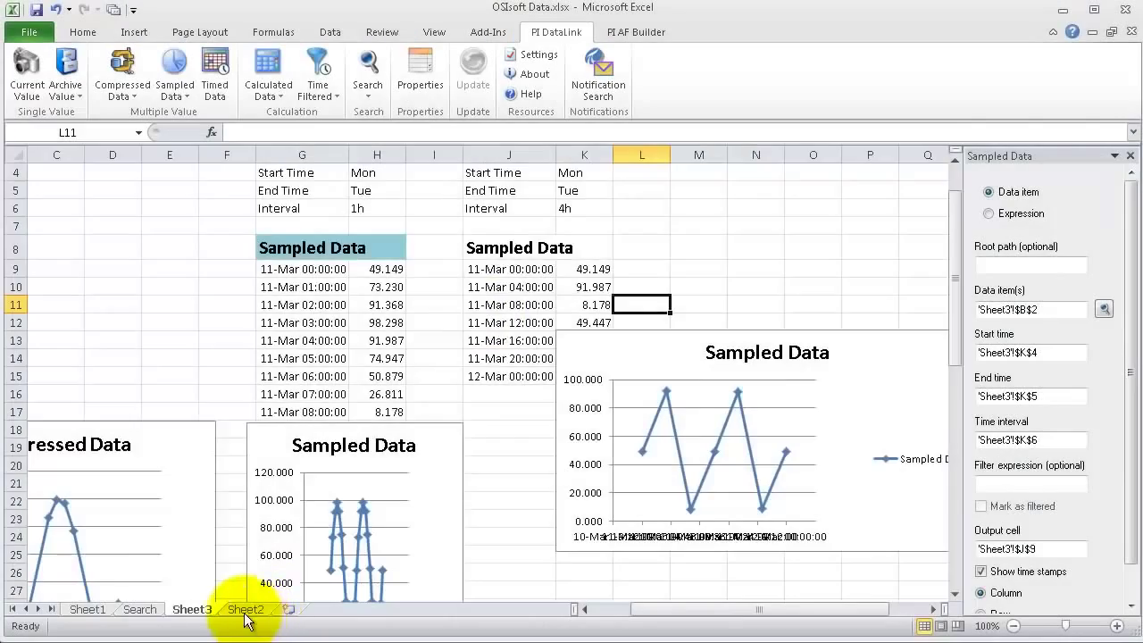
# Switch to Sheet2 and enter the label "Data Item" in cell A2
pyautogui.click(245, 610)
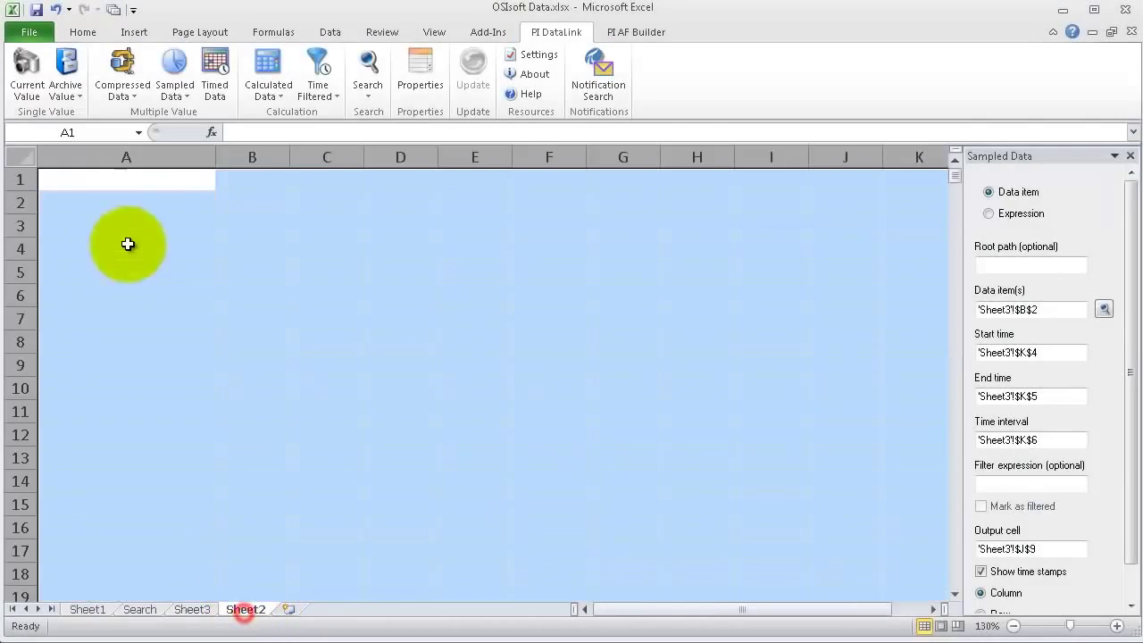
pyautogui.click(82, 231)
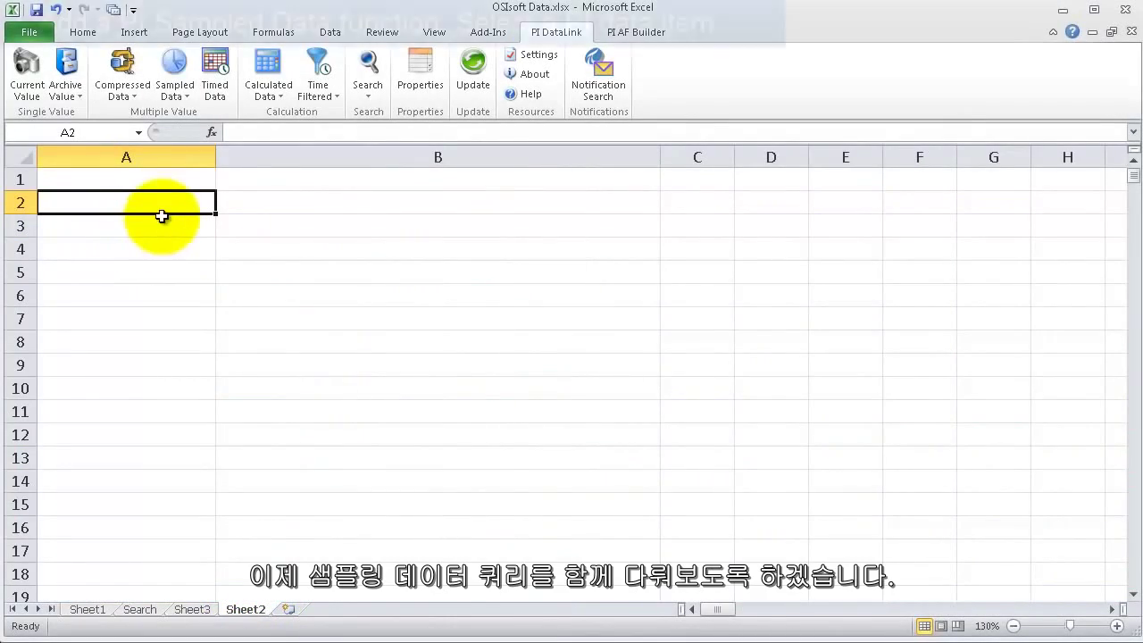
pyautogui.click(170, 64)
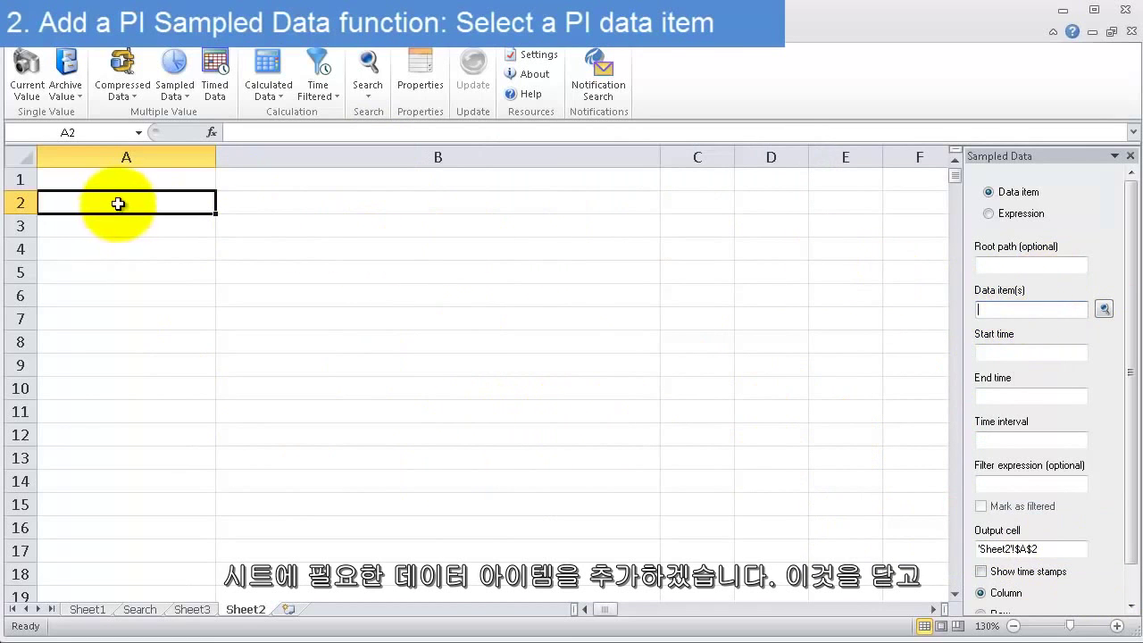
pyautogui.click(1129, 156)
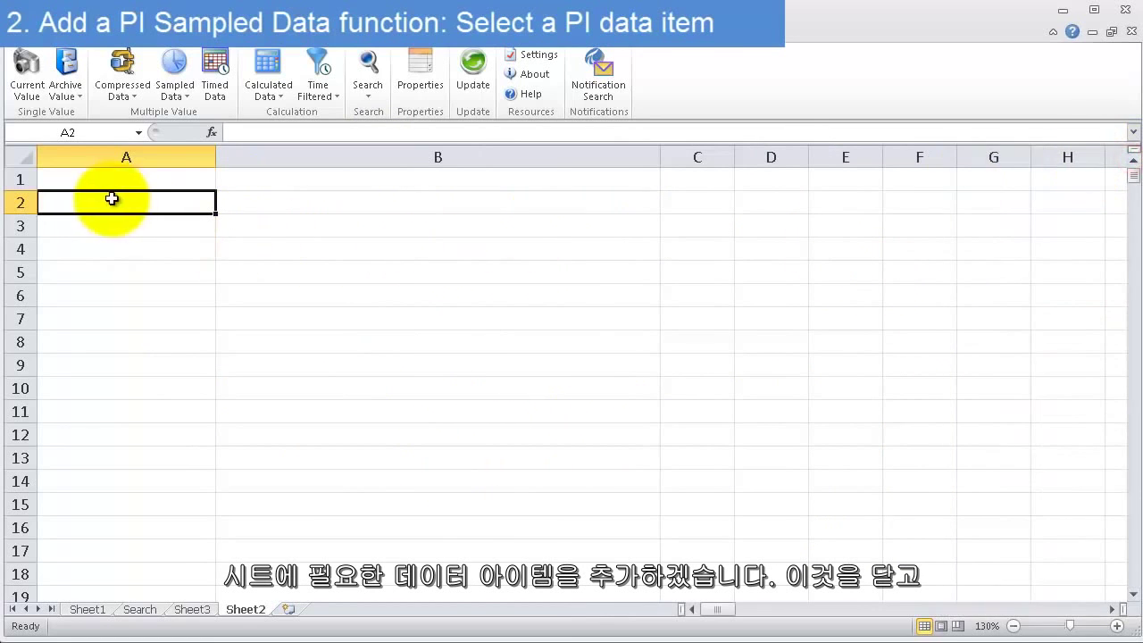
pyautogui.write('Data It')
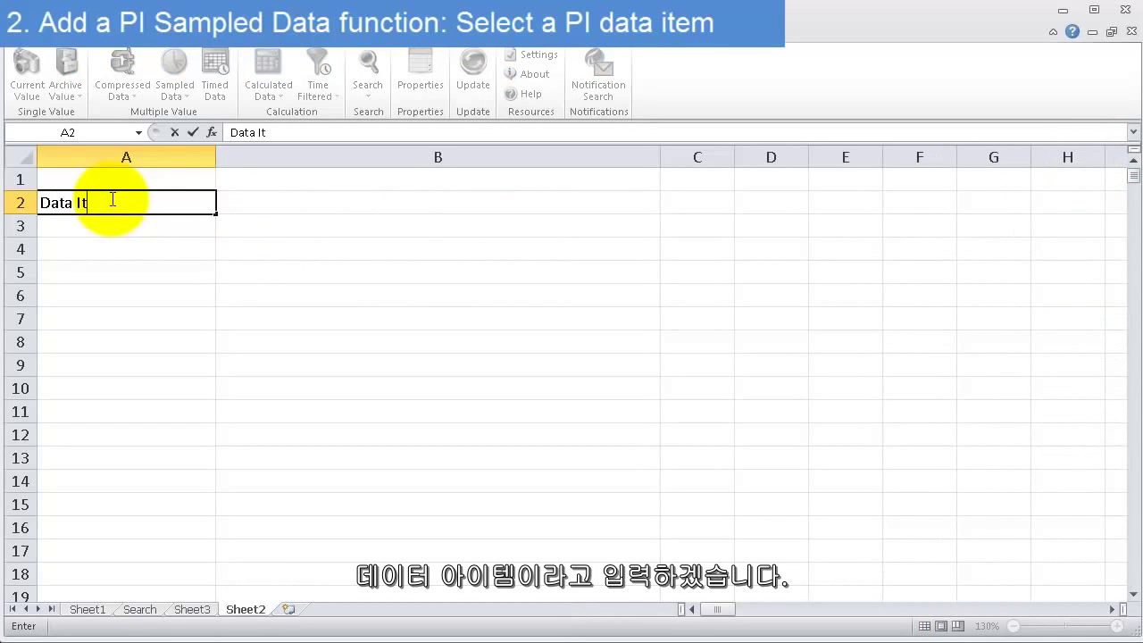
pyautogui.write('em')
# Insert Gas Turbine 1's Fuel Oil Flow data item into B2 via PI search with minimum root path length, and widen column B to fit
pyautogui.click(270, 194)
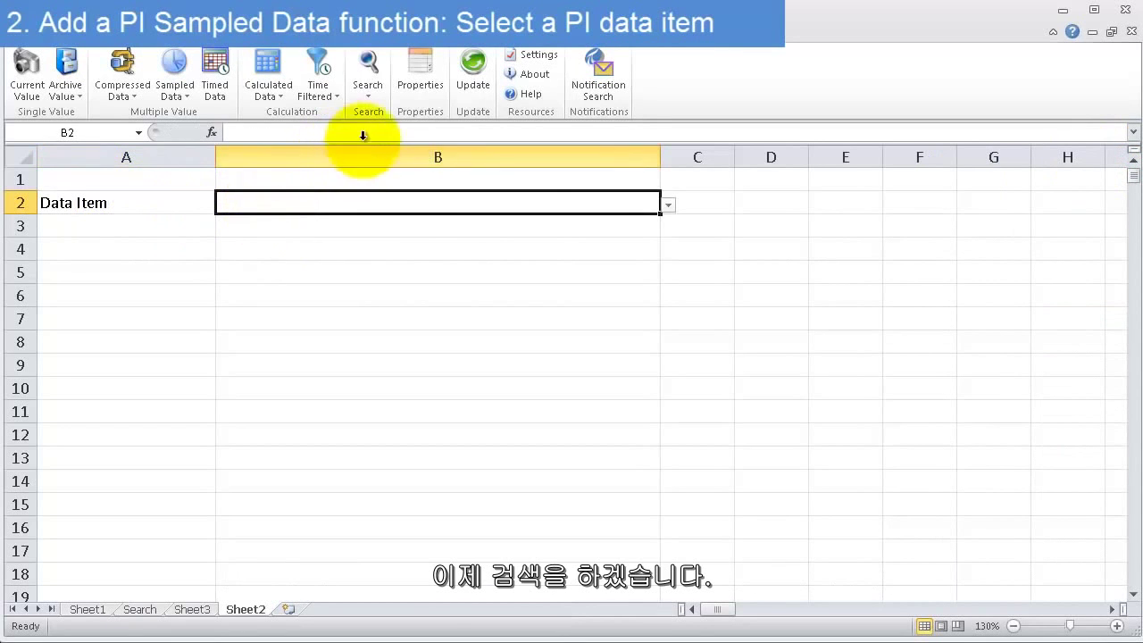
pyautogui.click(377, 68)
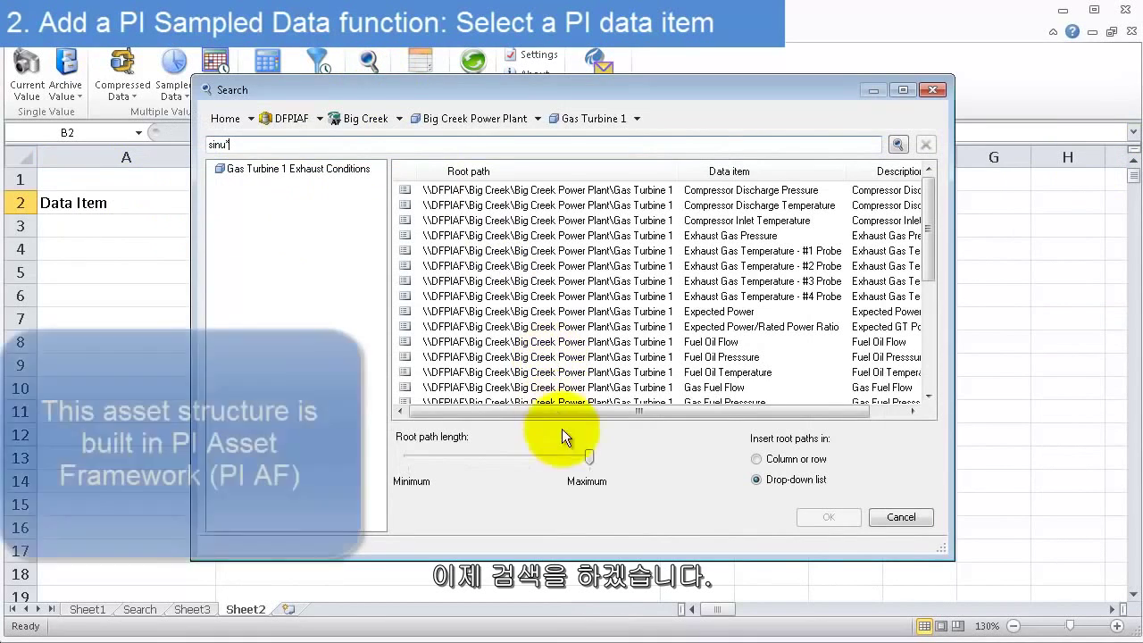
pyautogui.moveTo(590, 458); pyautogui.dragTo(393, 459)
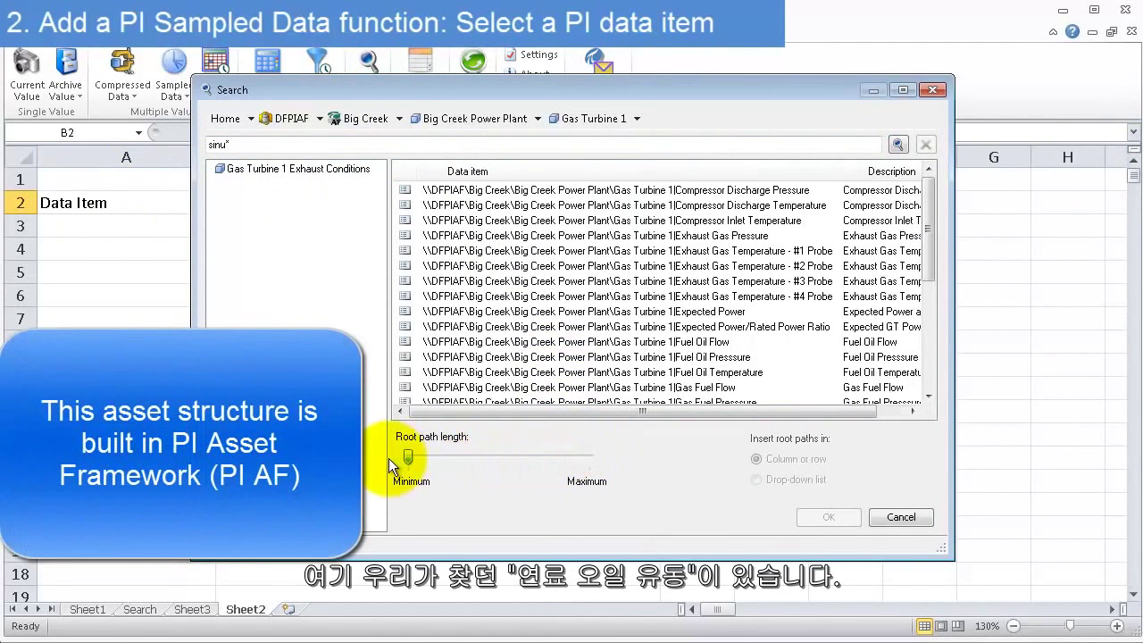
pyautogui.click(661, 235)
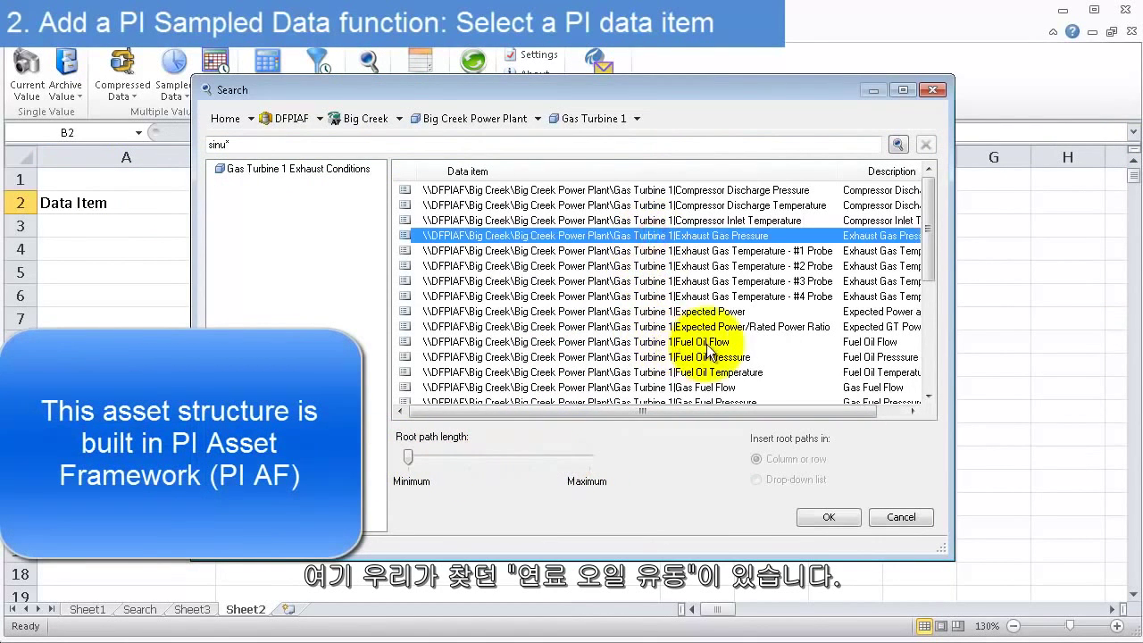
pyautogui.click(669, 344)
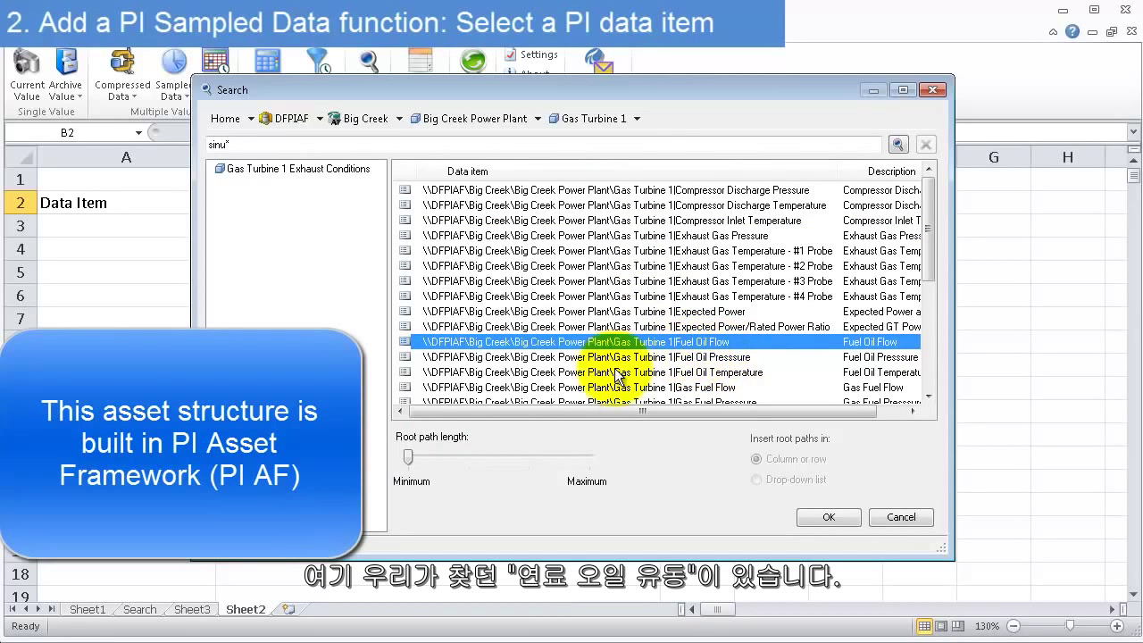
pyautogui.doubleClick(750, 351)
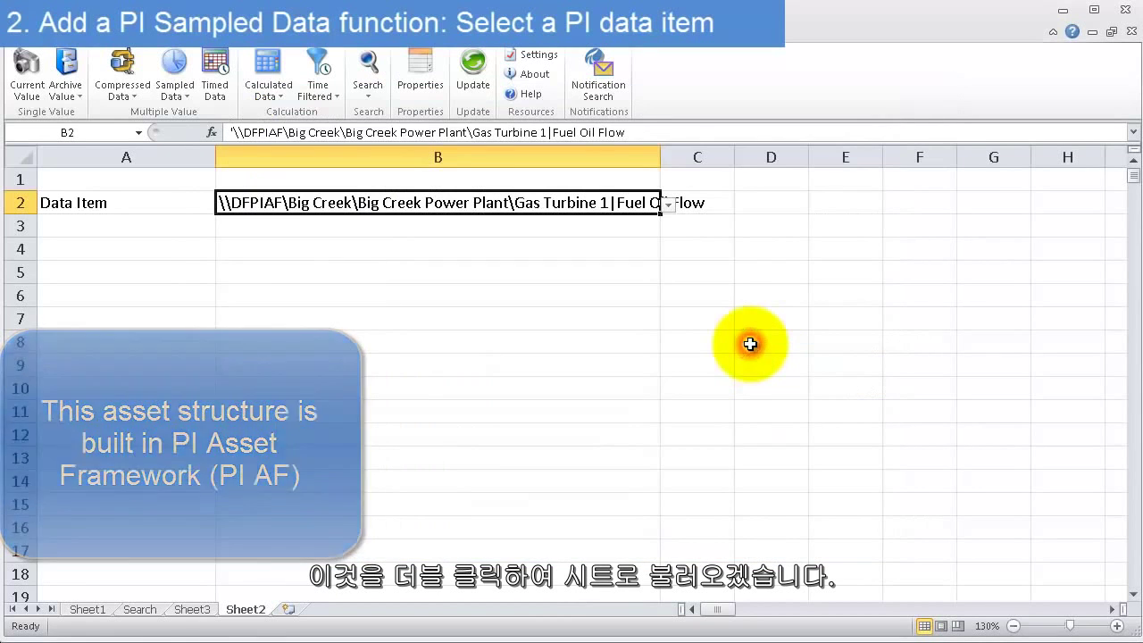
pyautogui.moveTo(660, 152); pyautogui.dragTo(750, 155)
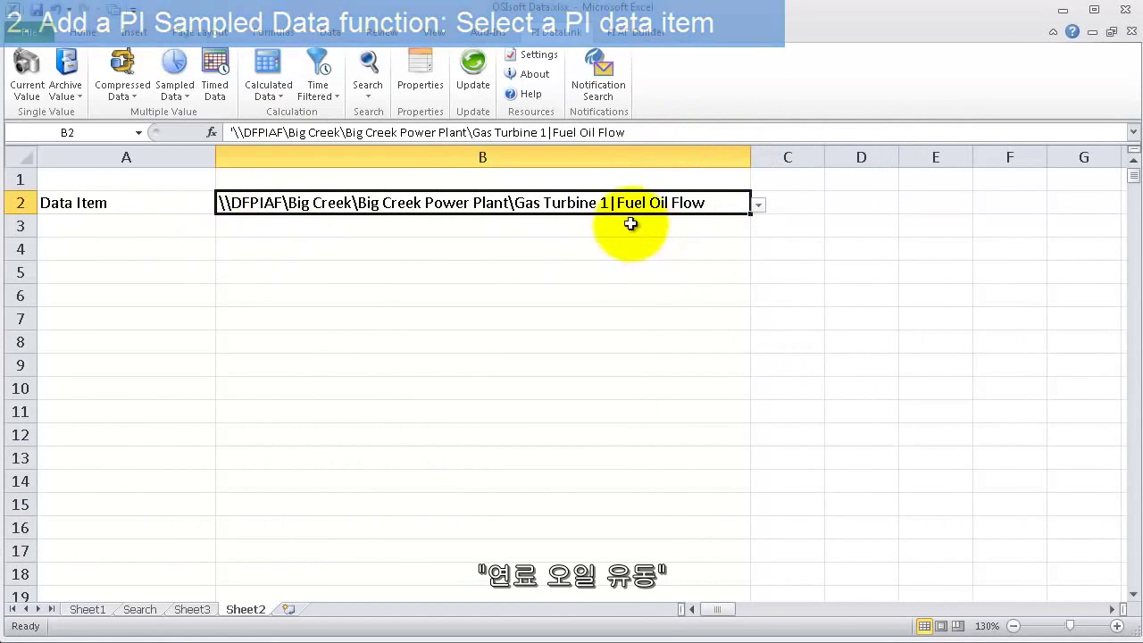
# Enter the labels "Start Time", "End Time" and "Interval" in cells A4 to A6
pyautogui.click(140, 234)
pyautogui.click(140, 248)
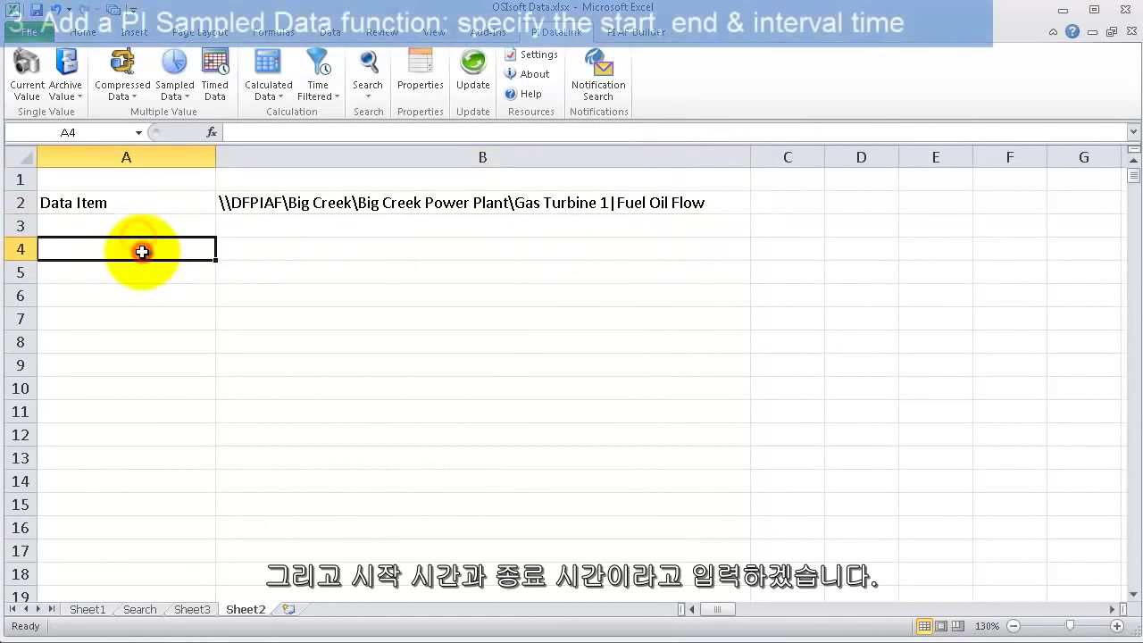
pyautogui.write('Start Time')
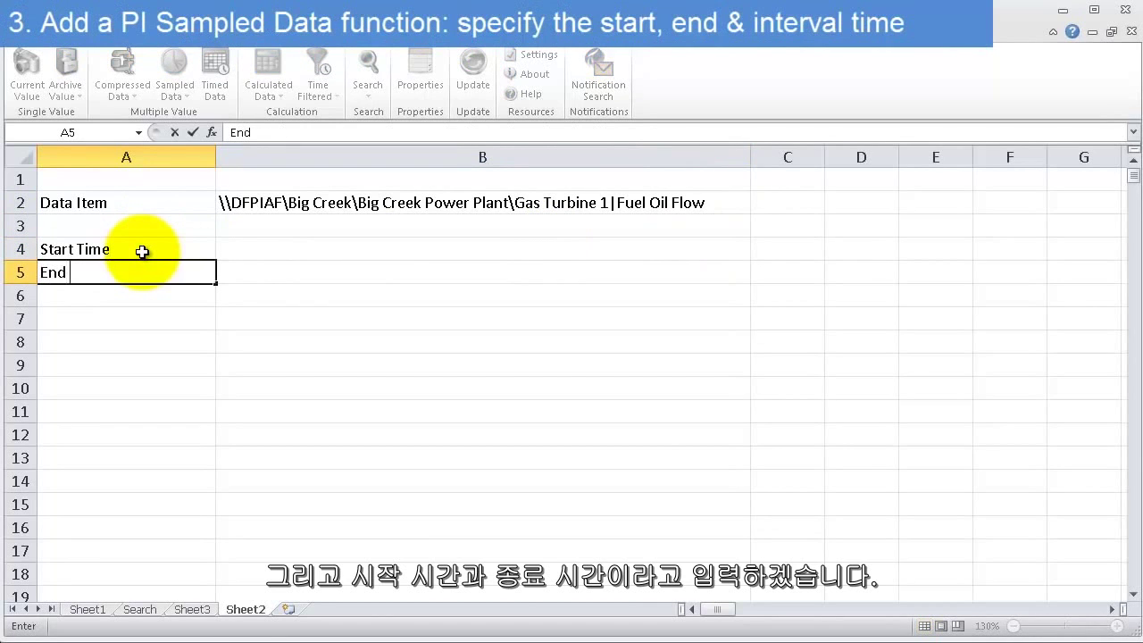
pyautogui.write('End Time')
pyautogui.press('Return')
pyautogui.write('I')
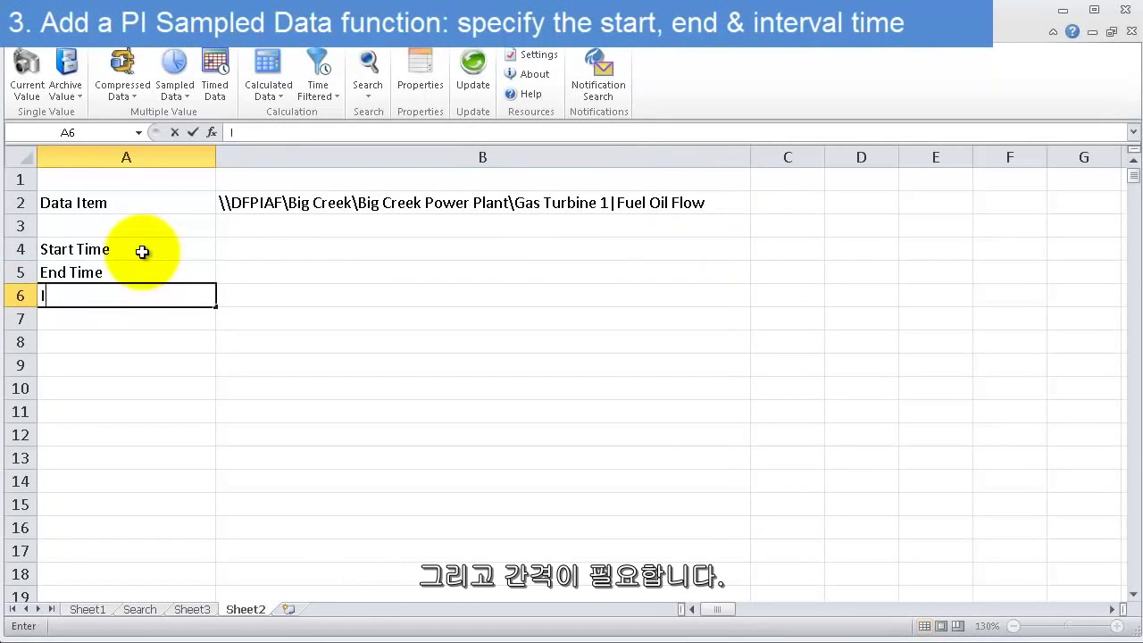
pyautogui.write('nter')
# Set the start time to y, the end time to t and the interval to 1h in cells B4 to B6
pyautogui.press('Right')
pyautogui.press('Right')
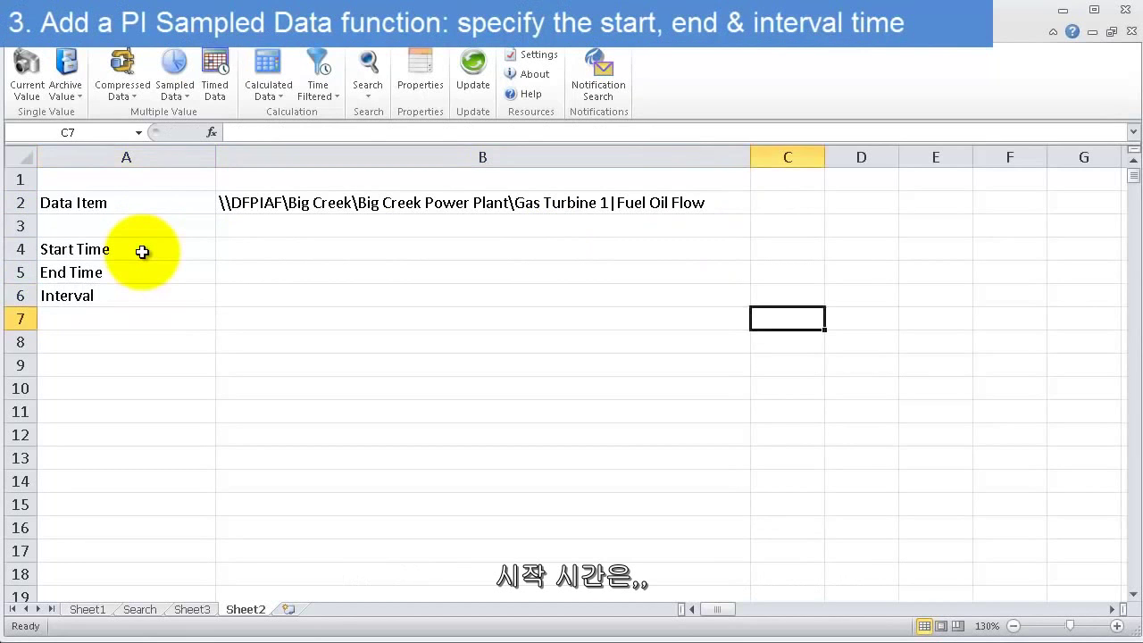
pyautogui.press('Up')
pyautogui.press('Left')
pyautogui.press('Up')
pyautogui.press('Up')
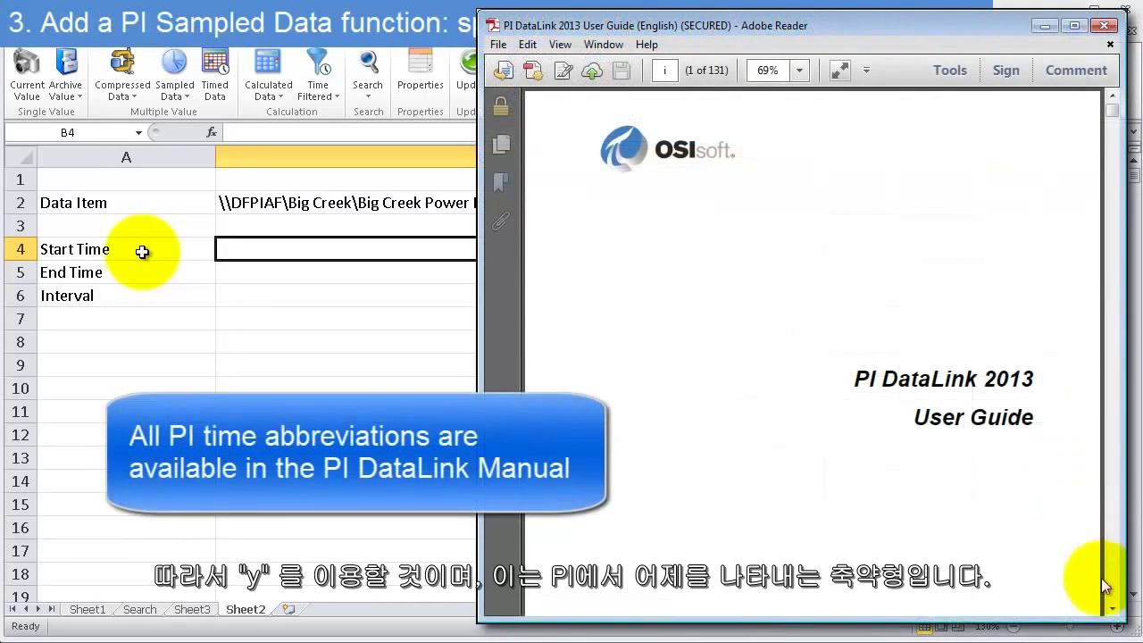
pyautogui.write('y')
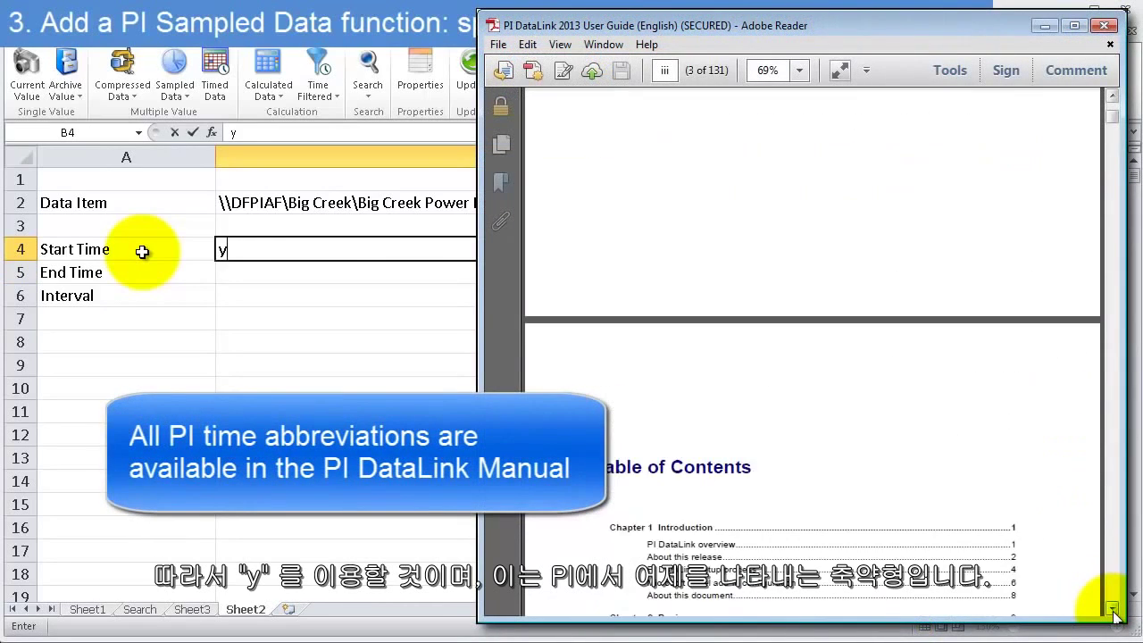
pyautogui.press('Return')
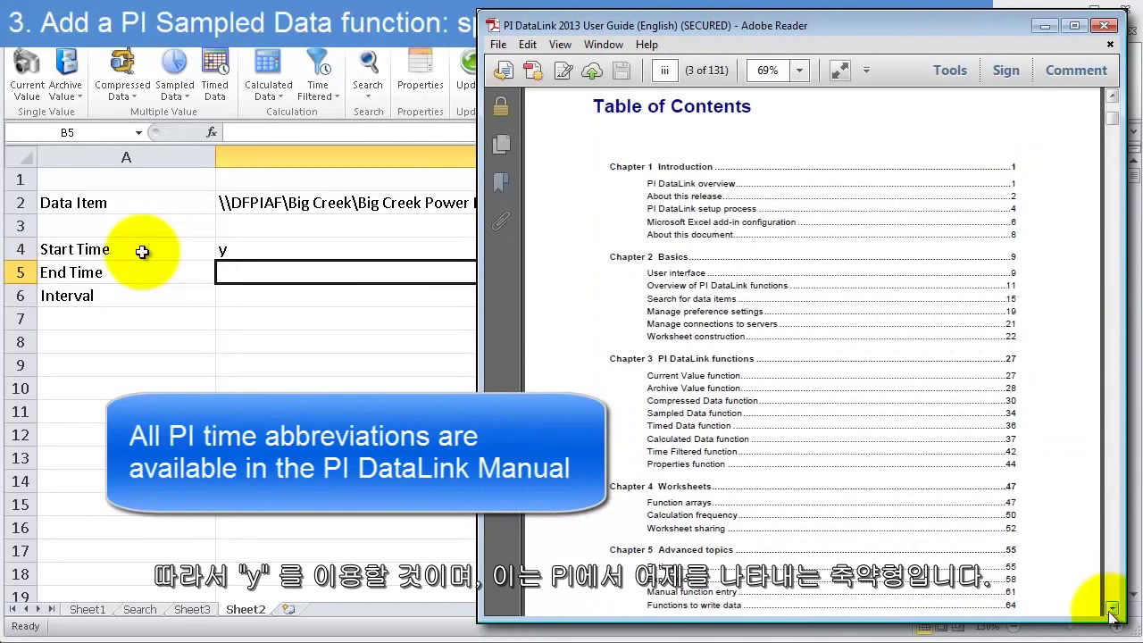
pyautogui.write('t')
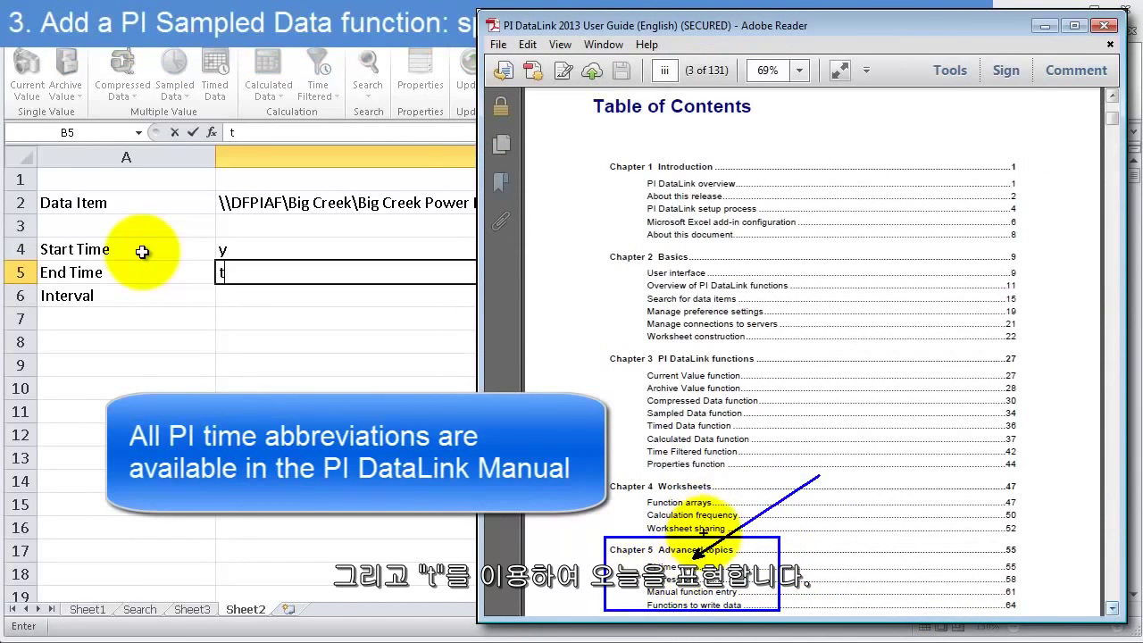
pyautogui.press('Return')
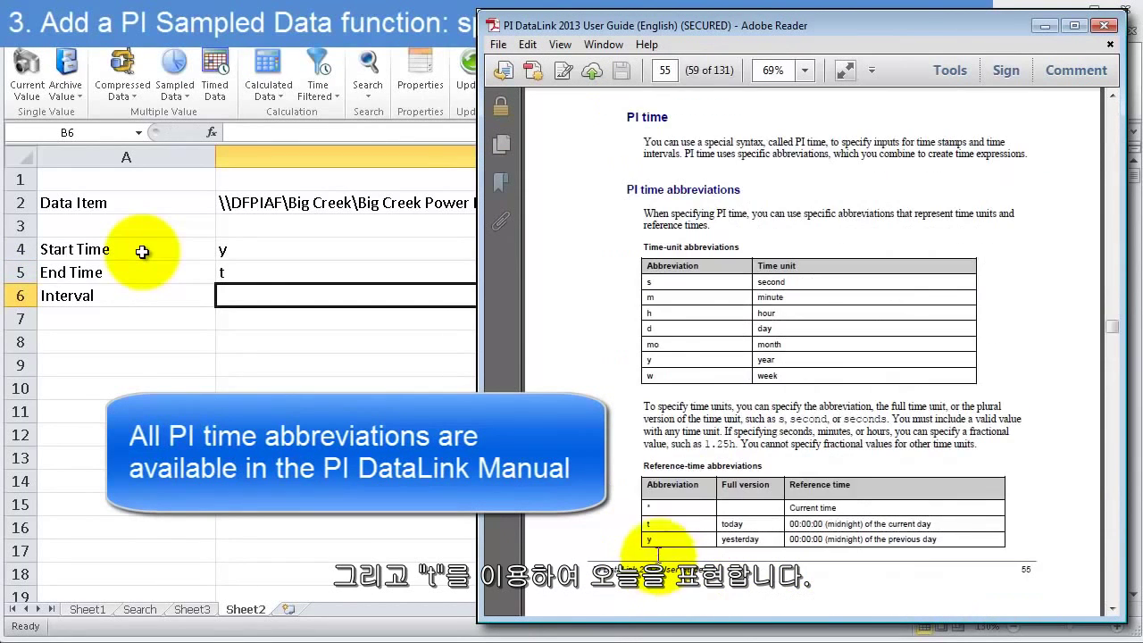
pyautogui.write('1h')
pyautogui.press('Return')
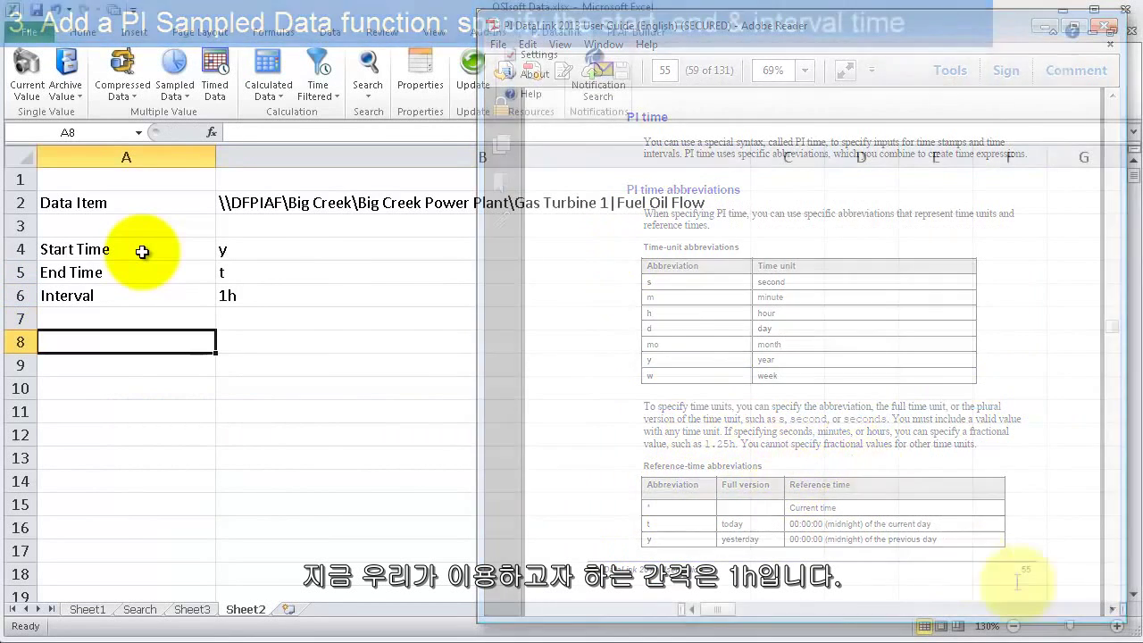
# Enter the label "Sampled Data" in cell A8
pyautogui.press('BackSpace')
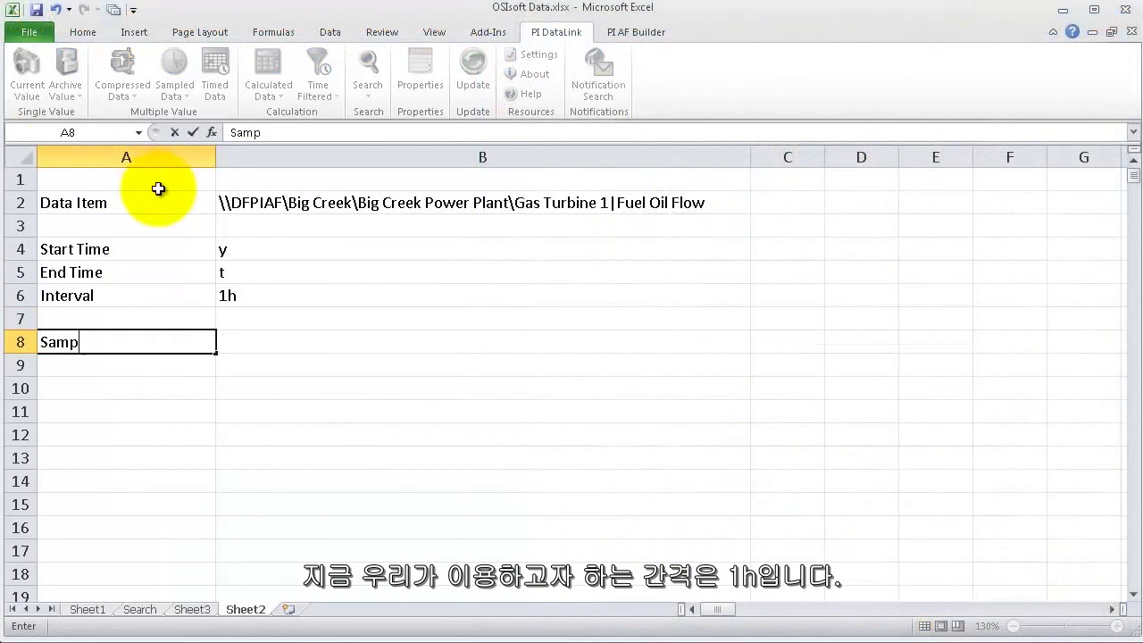
pyautogui.write('Sampled Data')
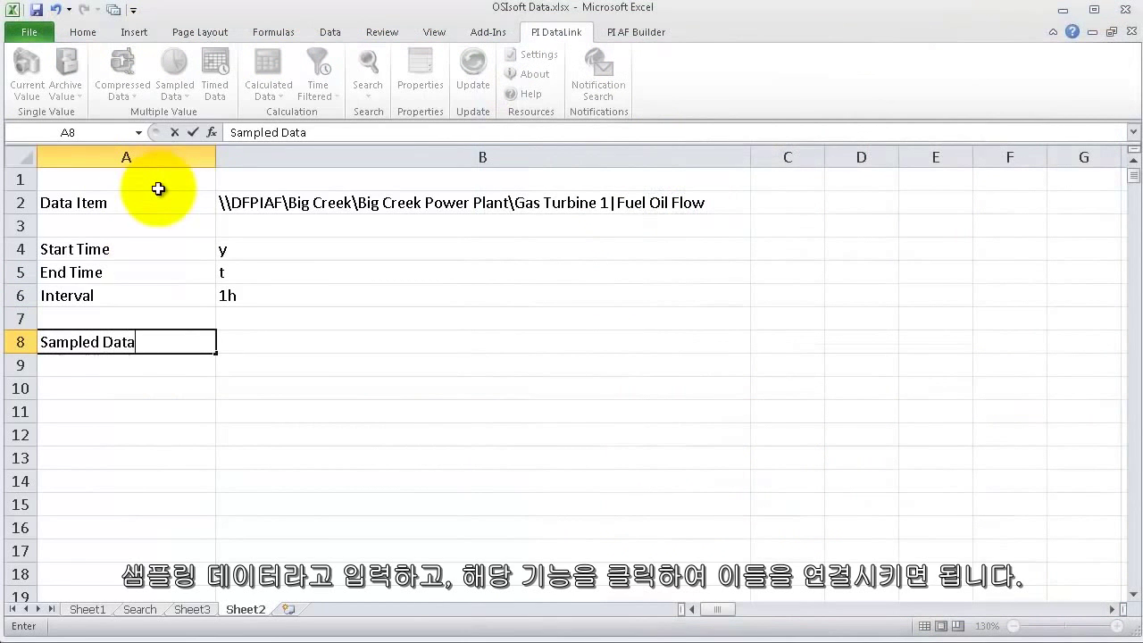
pyautogui.click(147, 361)
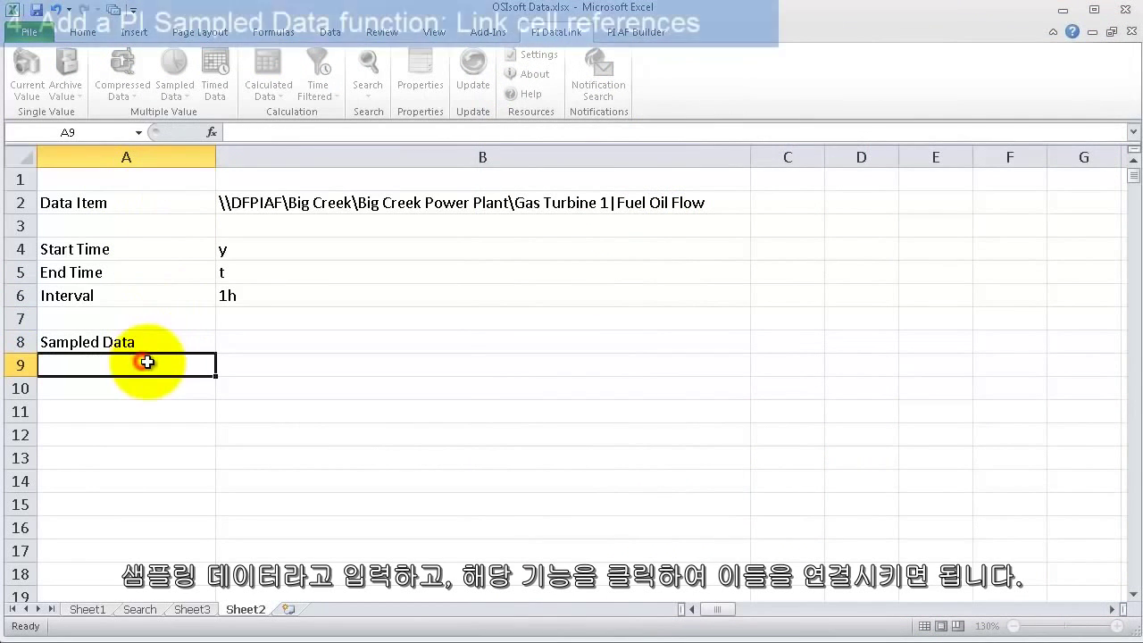
# Start a Sampled Data function from A9, linking the data item to B2, start time to B4, end time to B5 and time interval to B6
pyautogui.click(171, 64)
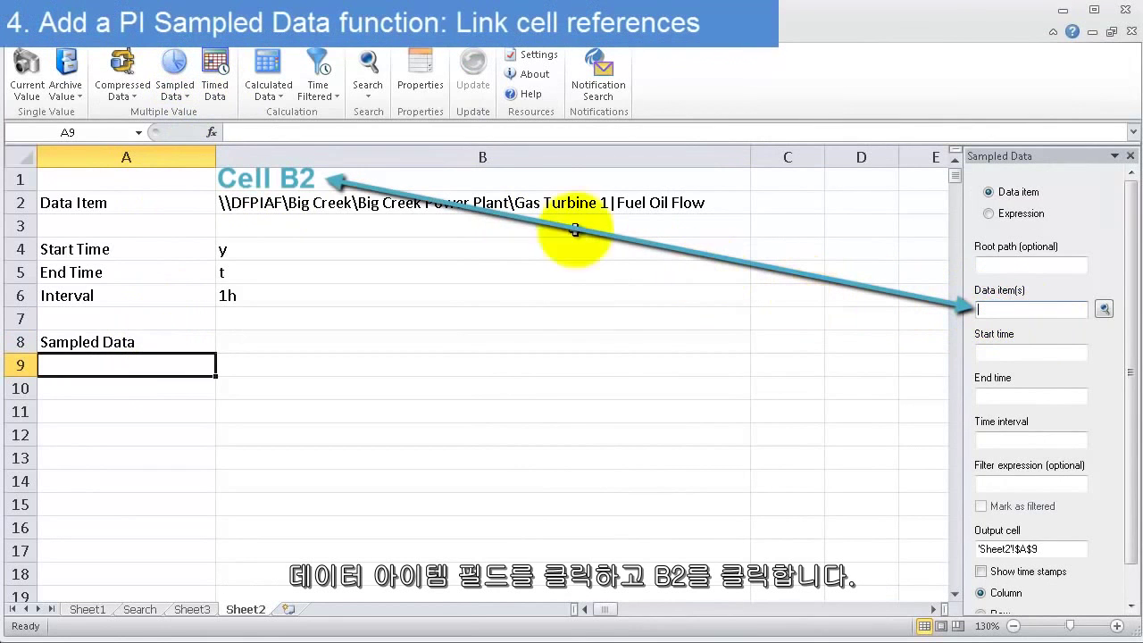
pyautogui.click(397, 205)
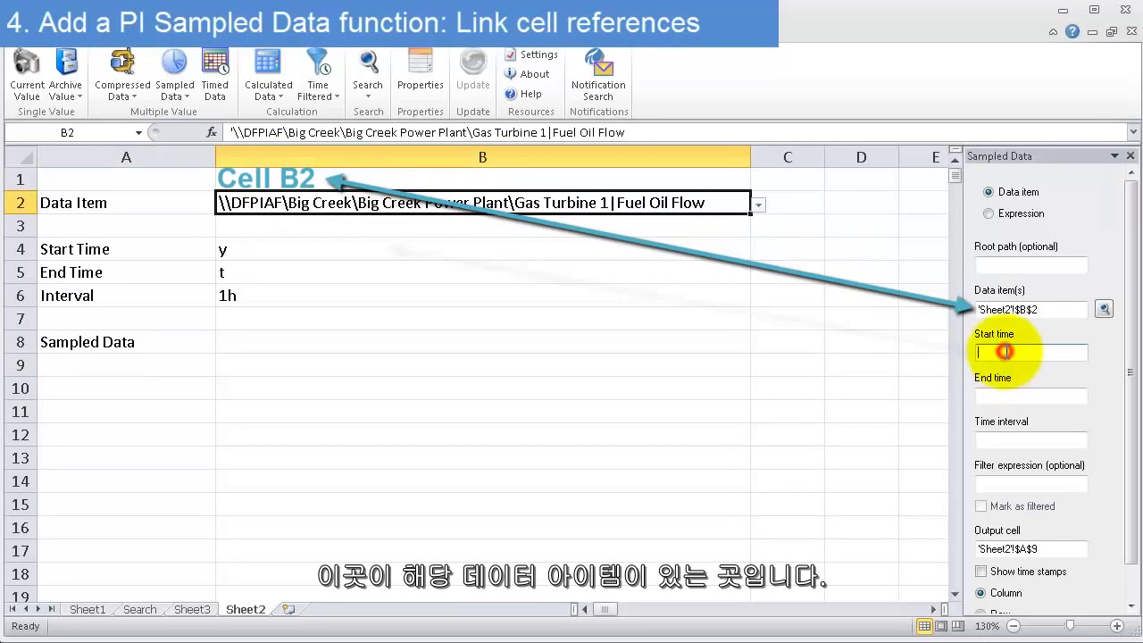
pyautogui.click(330, 249)
pyautogui.click(997, 393)
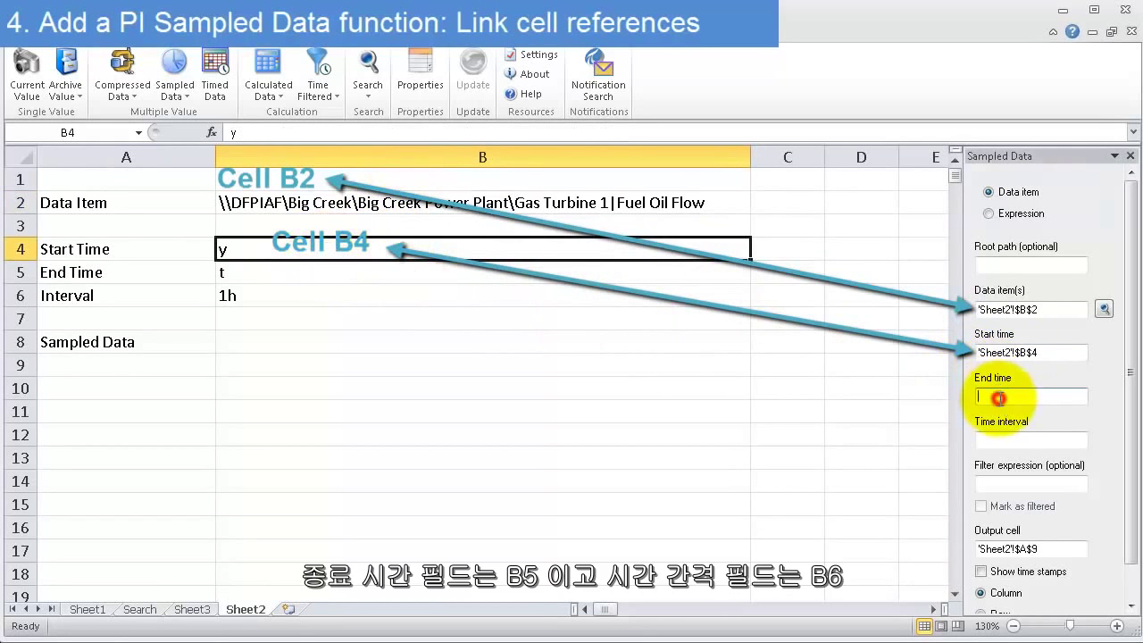
pyautogui.click(331, 272)
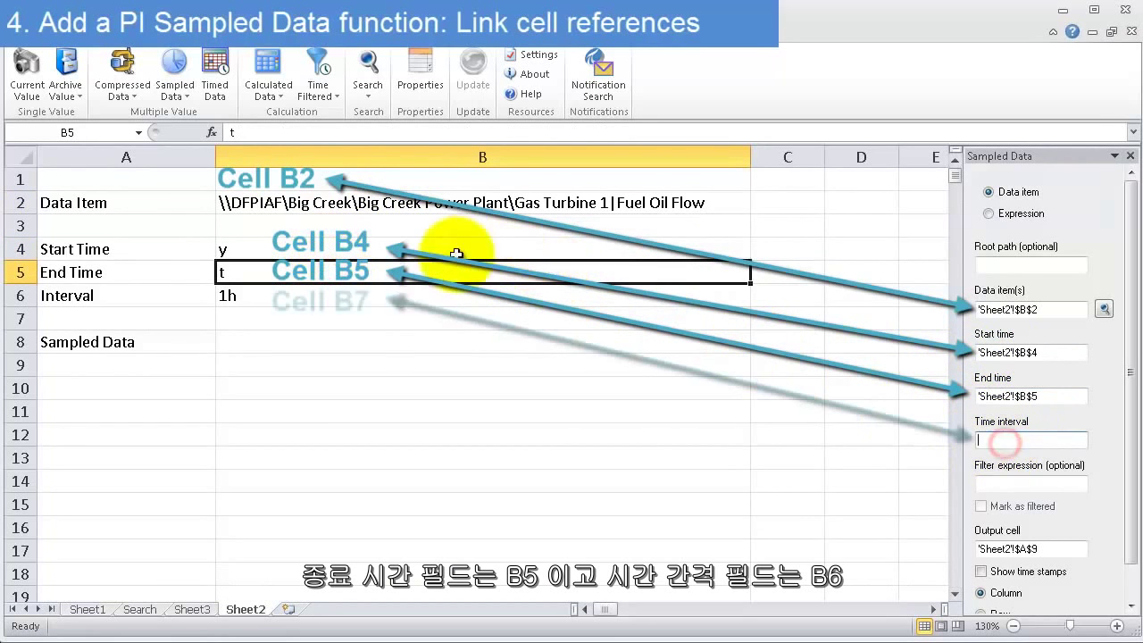
pyautogui.click(331, 298)
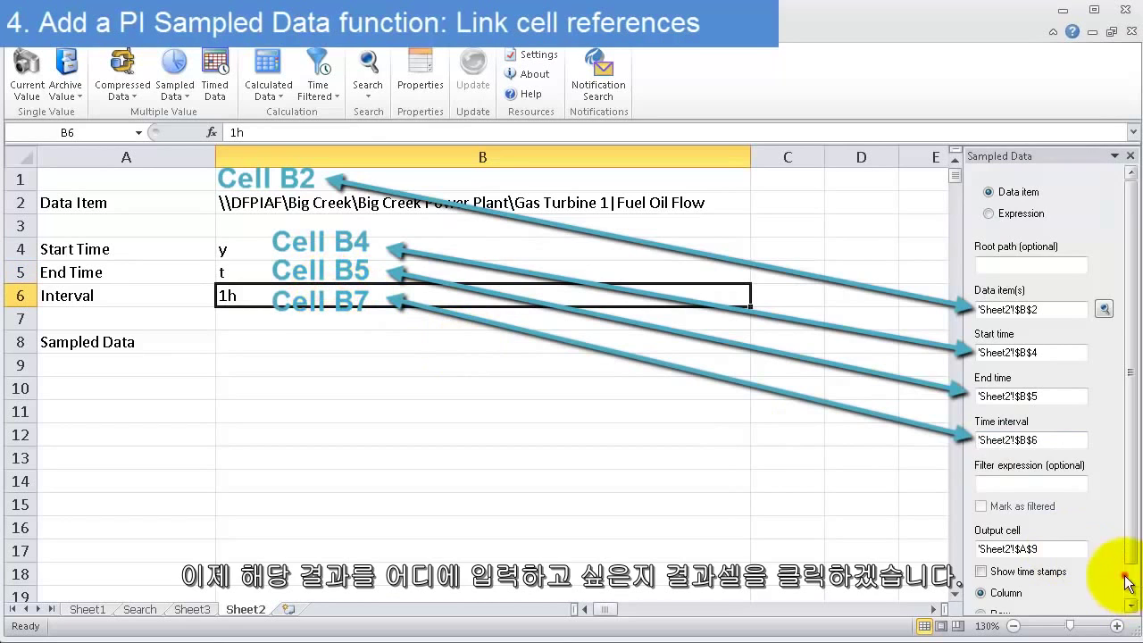
# Apply the Sampled Data function with cell A9 as output, and reapply it with time stamps shown
pyautogui.scroll(-1, 1112, 580)
pyautogui.click(1056, 510)
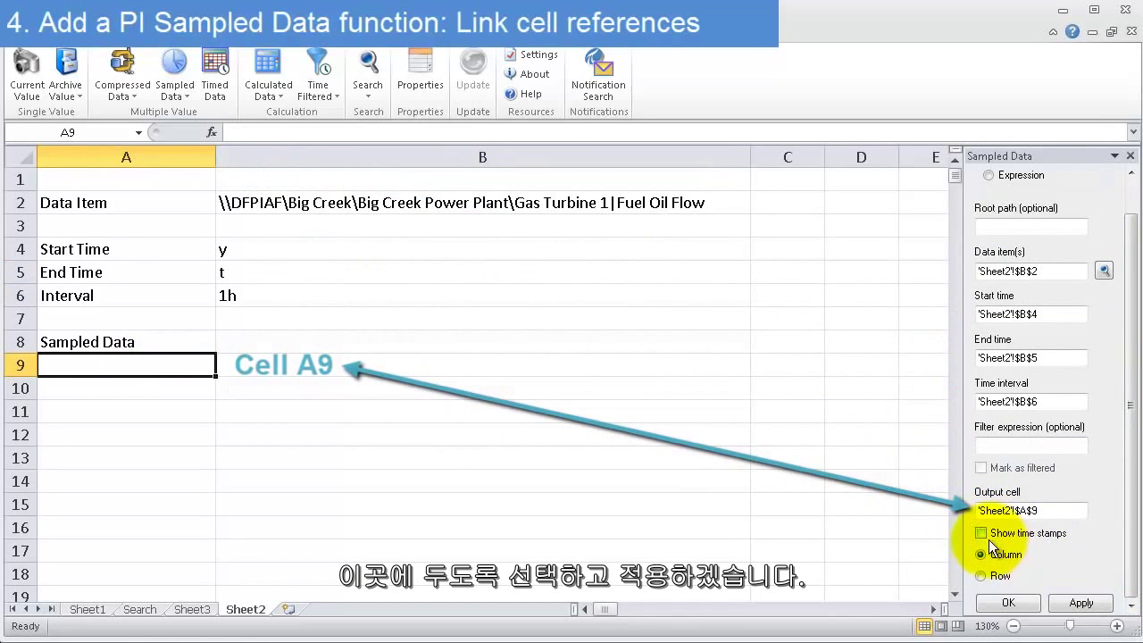
pyautogui.click(1082, 603)
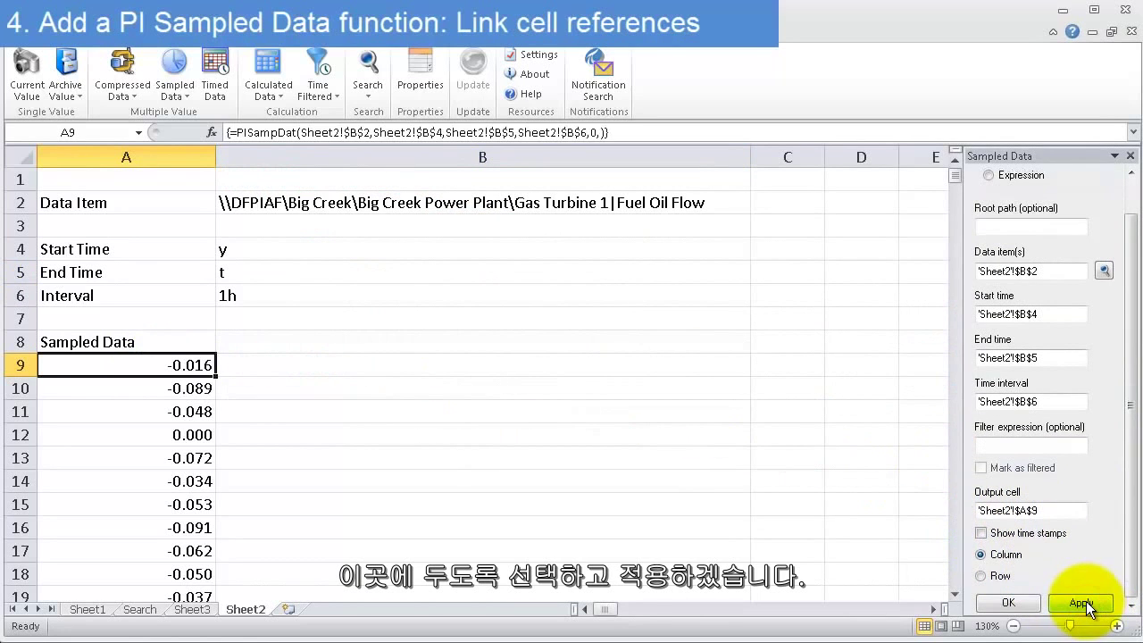
pyautogui.click(980, 534)
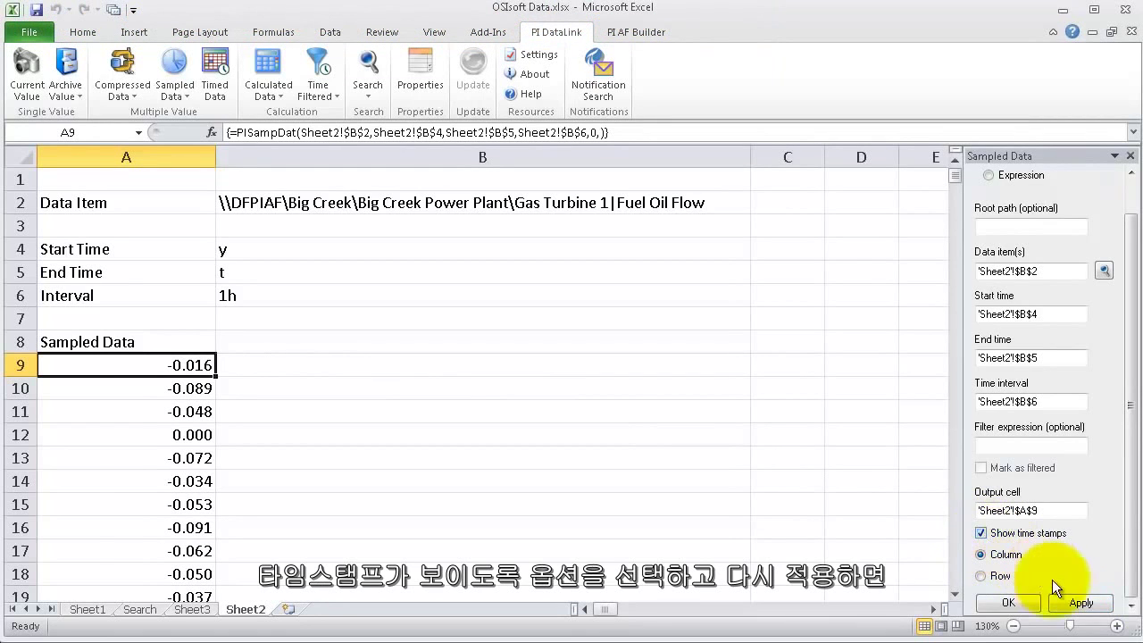
pyautogui.click(1080, 603)
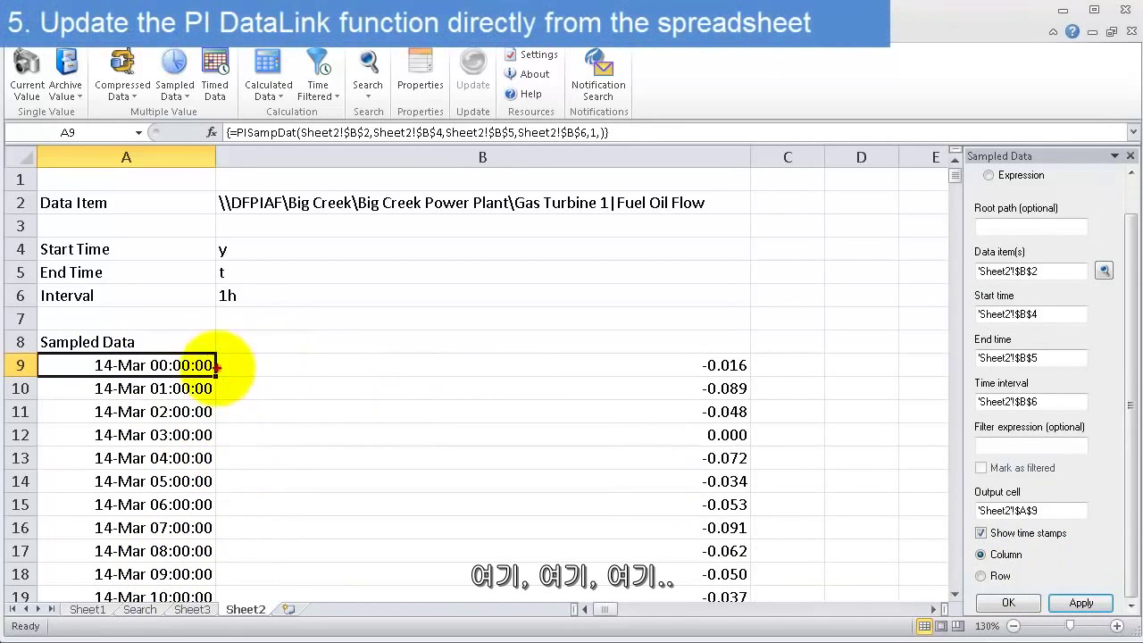
pyautogui.moveTo(216, 446); pyautogui.dragTo(297, 436)
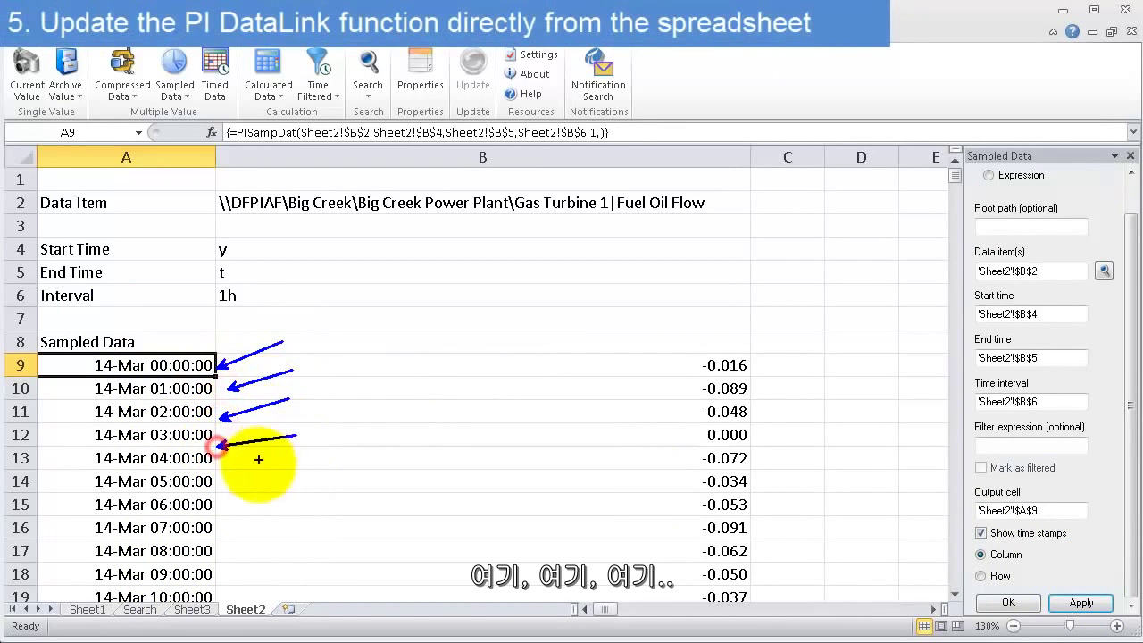
pyautogui.moveTo(551, 310); pyautogui.dragTo(785, 619)
pyautogui.moveTo(783, 453); pyautogui.dragTo(954, 365)
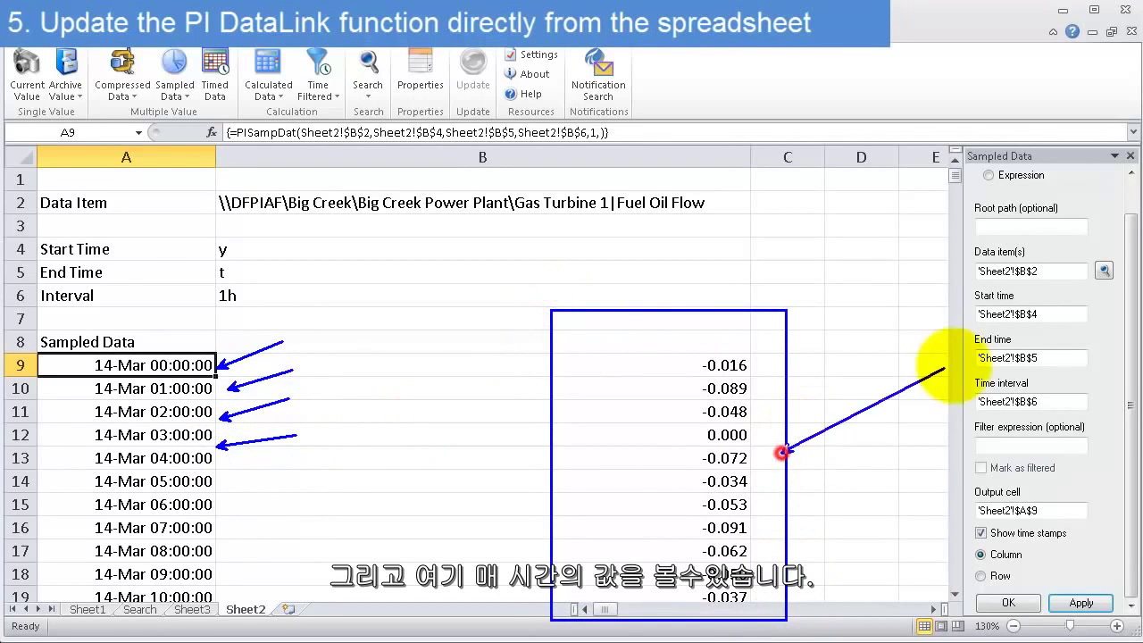
pyautogui.press('Escape')
# Close the Sampled Data function settings and set the interval in cell B6 to 3h
pyautogui.click(237, 314)
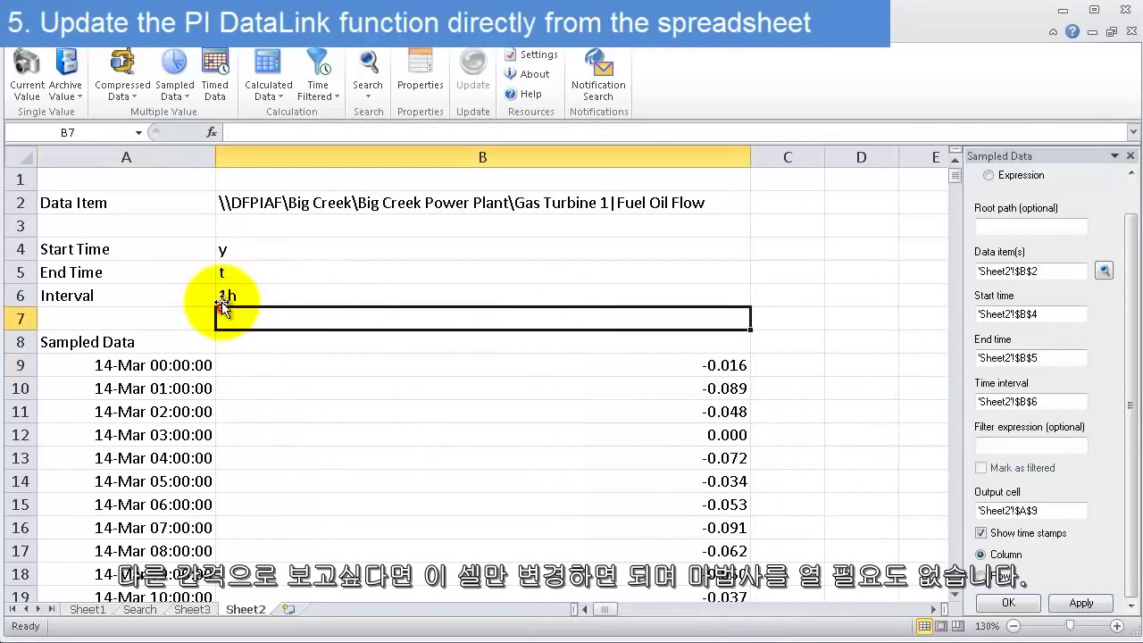
pyautogui.click(223, 297)
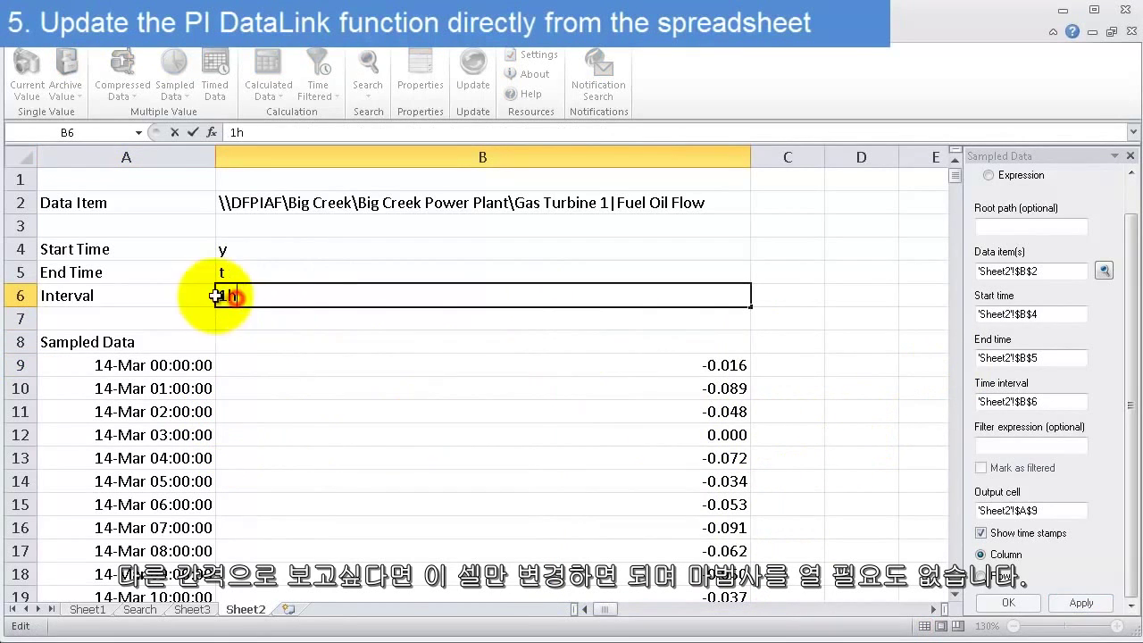
pyautogui.click(1130, 159)
pyautogui.moveTo(243, 297); pyautogui.dragTo(182, 294)
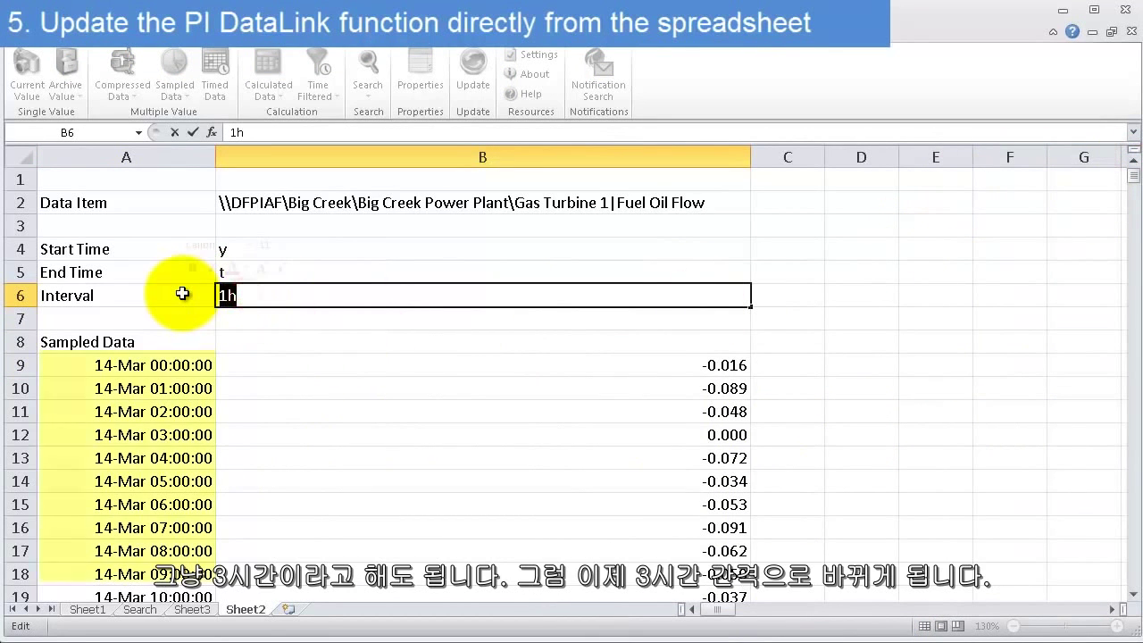
pyautogui.write('3h')
pyautogui.press('Return')
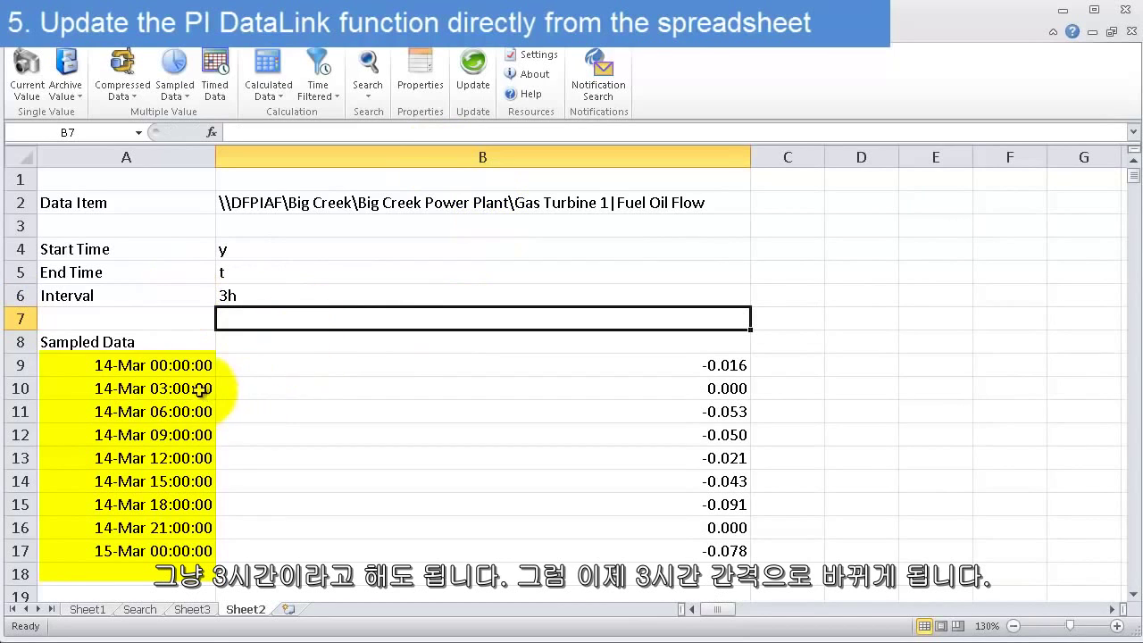
# Set the interval in cell B6 to 30m and review the sampled rows
pyautogui.moveTo(301, 355)
pyautogui.mouseDown()
pyautogui.moveTo(225, 380)
pyautogui.moveTo(223, 402)
pyautogui.mouseUp()
pyautogui.doubleClick(231, 294)
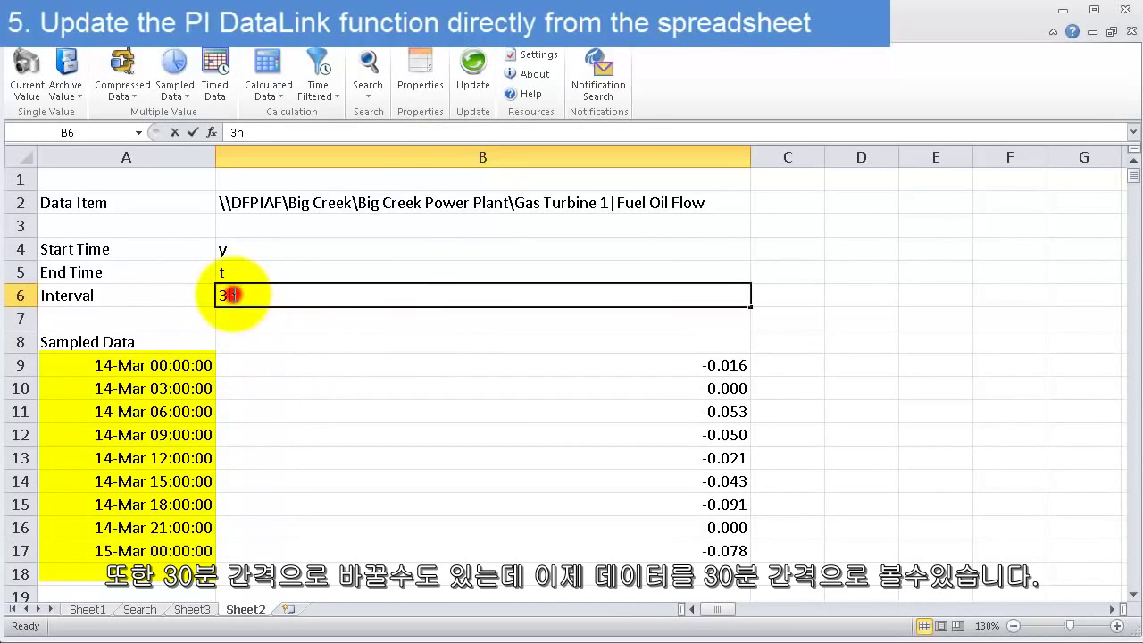
pyautogui.moveTo(225, 295); pyautogui.dragTo(213, 297)
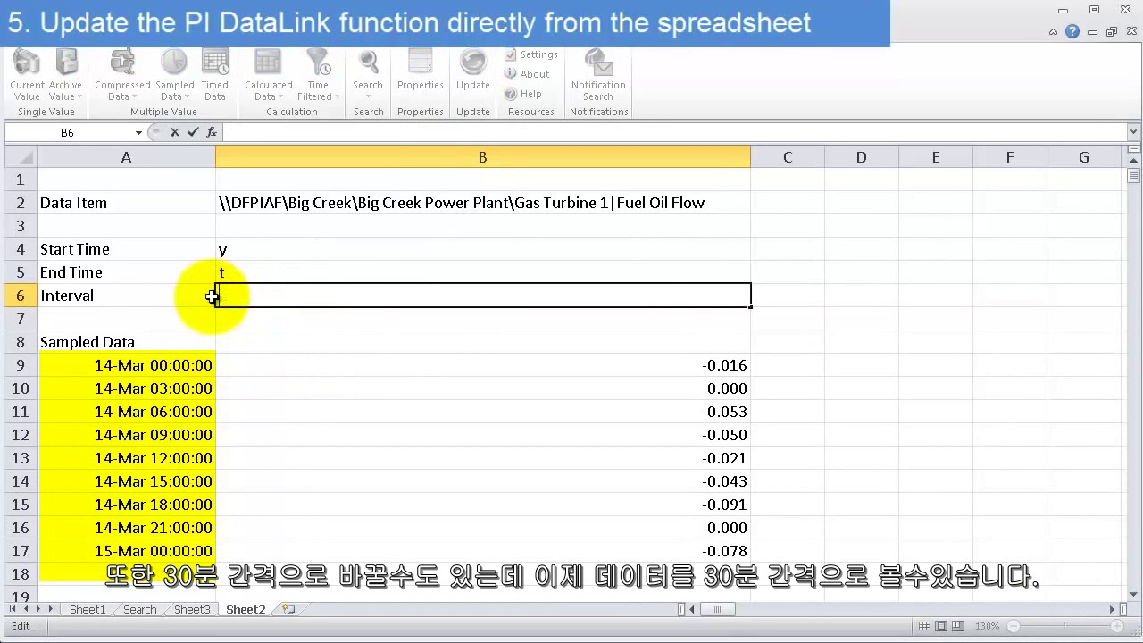
pyautogui.write('30m')
pyautogui.press('Return')
pyautogui.scroll(-2, 312, 350)
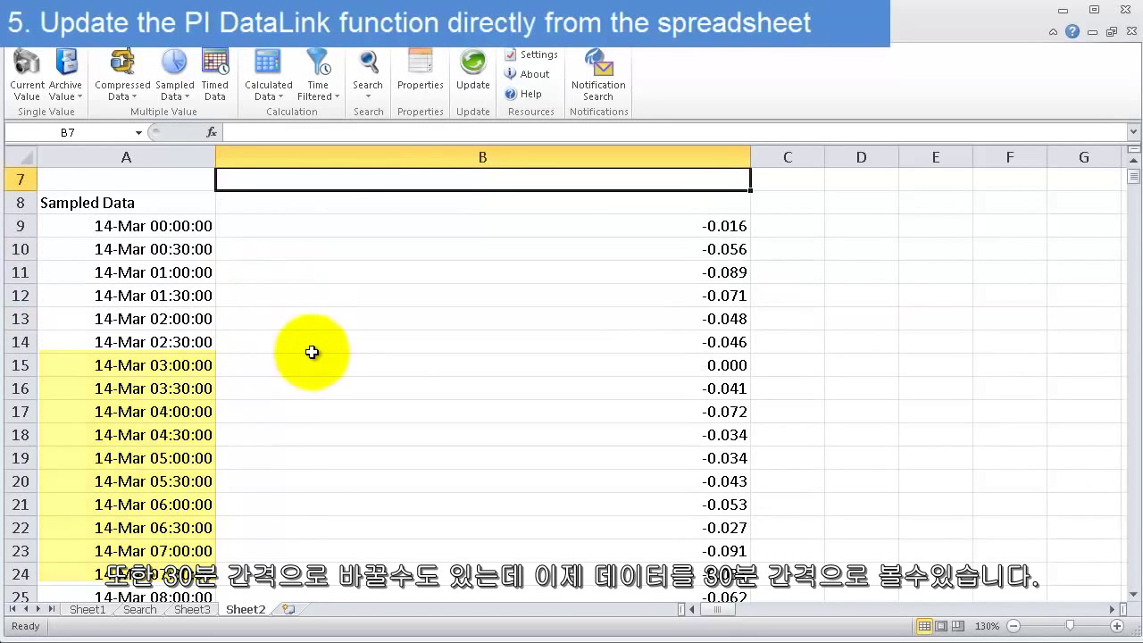
pyautogui.scroll(2, 312, 352)
# Set the interval in cell B6 to 1h
pyautogui.doubleClick(268, 296)
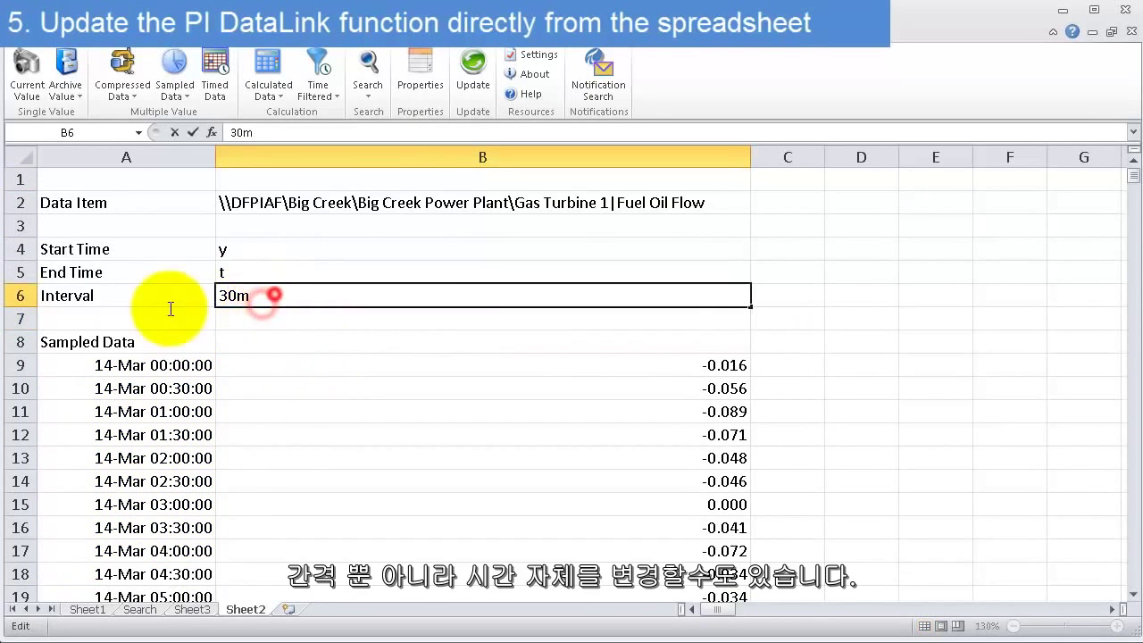
pyautogui.moveTo(180, 300); pyautogui.dragTo(190, 300)
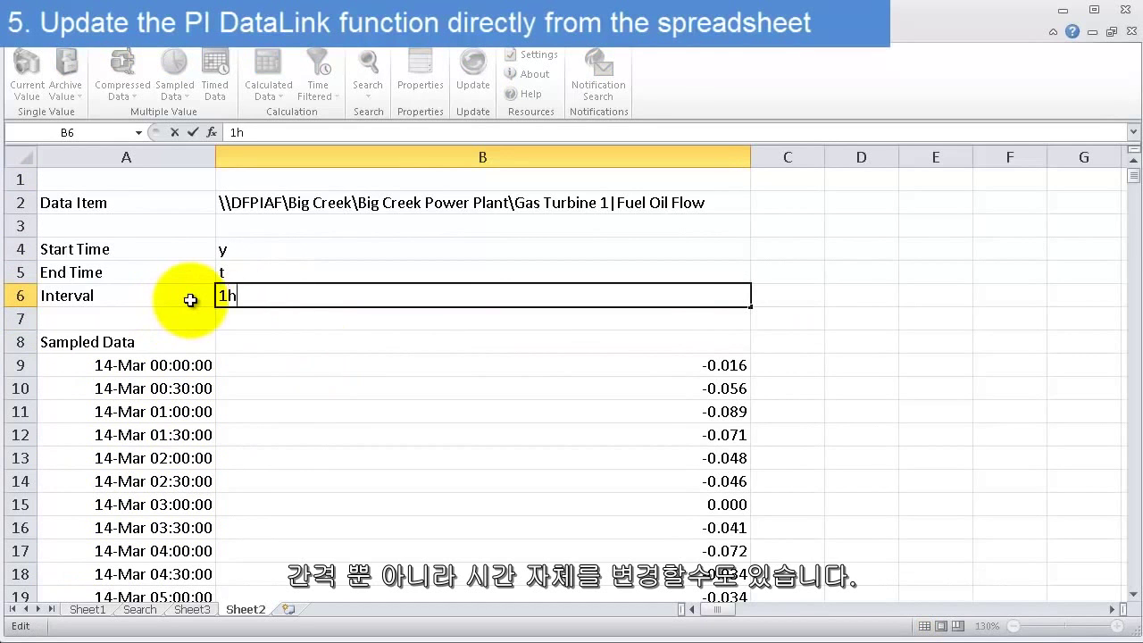
pyautogui.write('1h')
pyautogui.press('Return')
# Set the start time in cell B4 to y-7d and the end time in B5 to t-7d
pyautogui.doubleClick(248, 249)
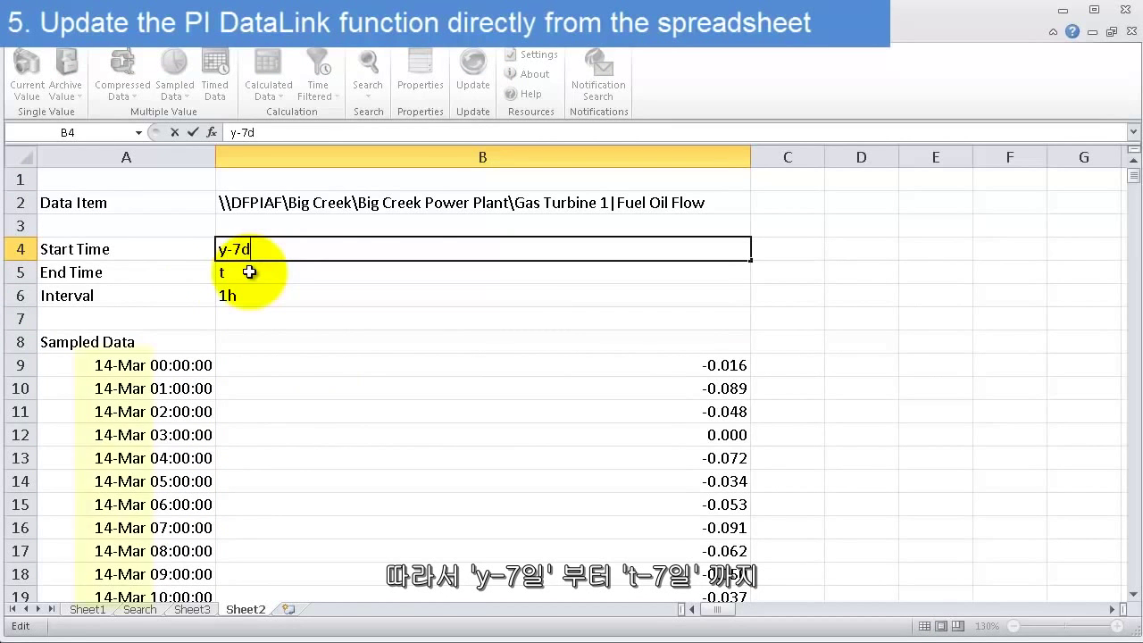
pyautogui.click(249, 273)
pyautogui.doubleClick(249, 272)
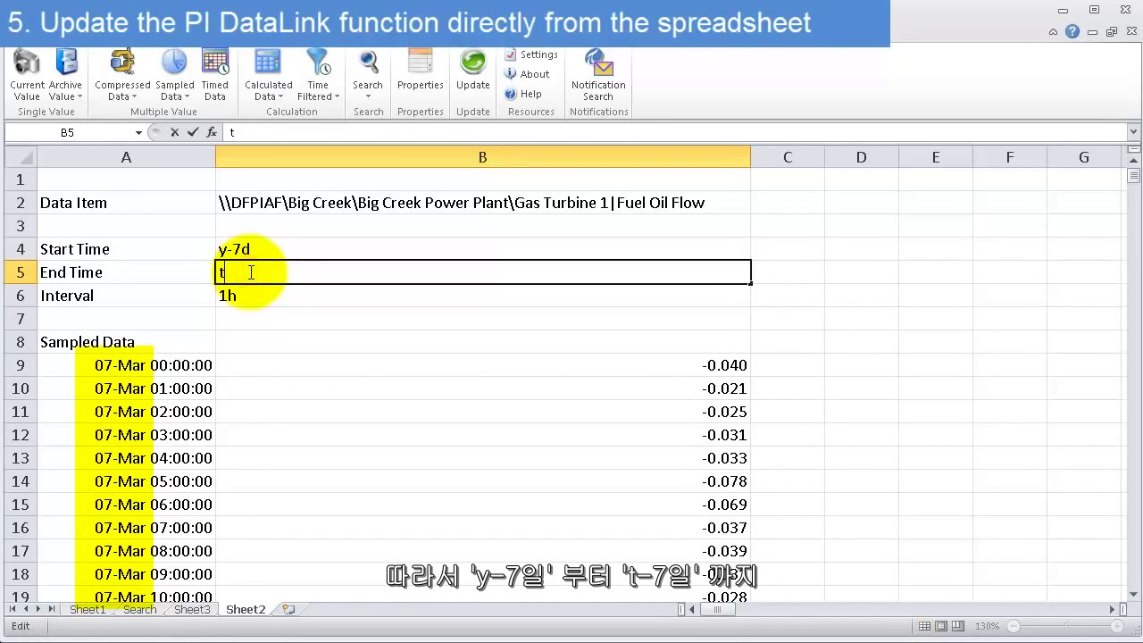
pyautogui.write('-7d')
pyautogui.press('Return')
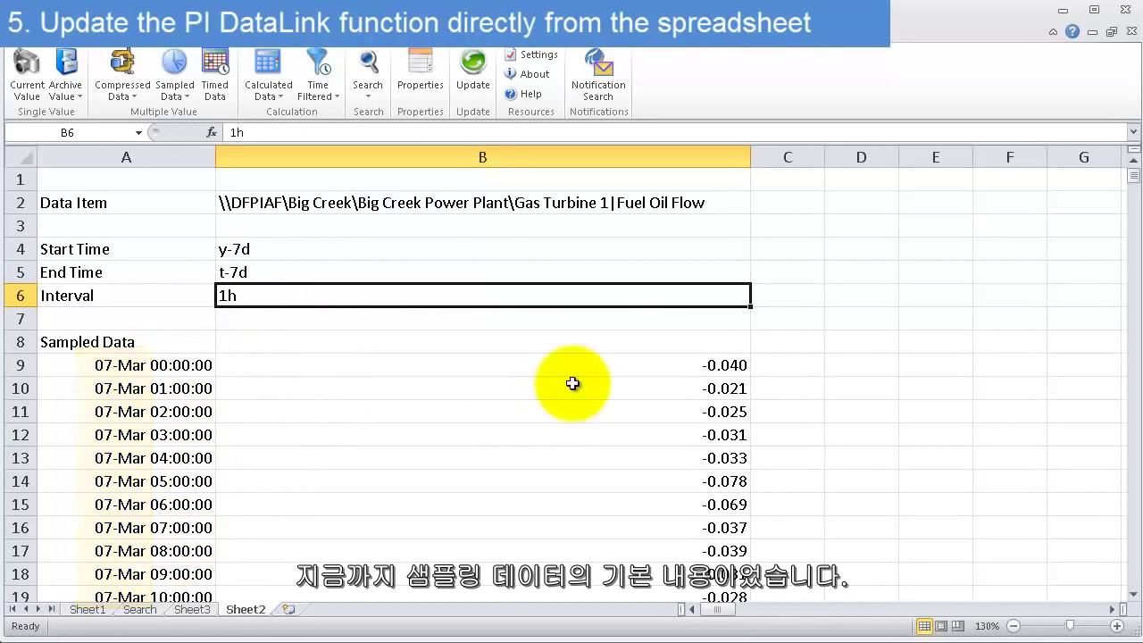
pyautogui.click(387, 335)
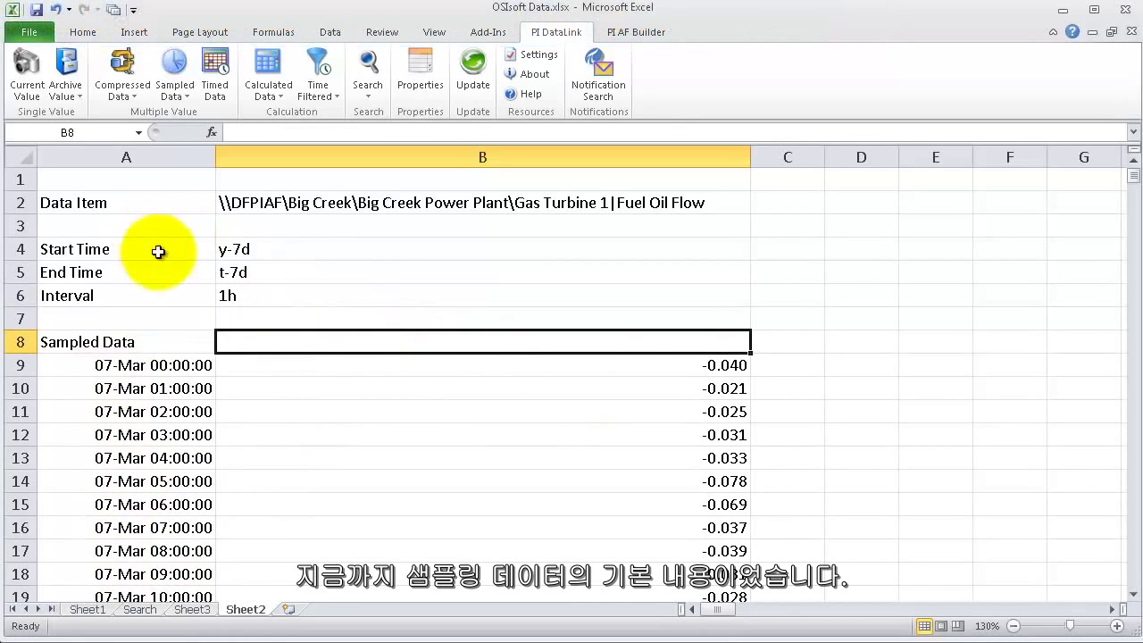